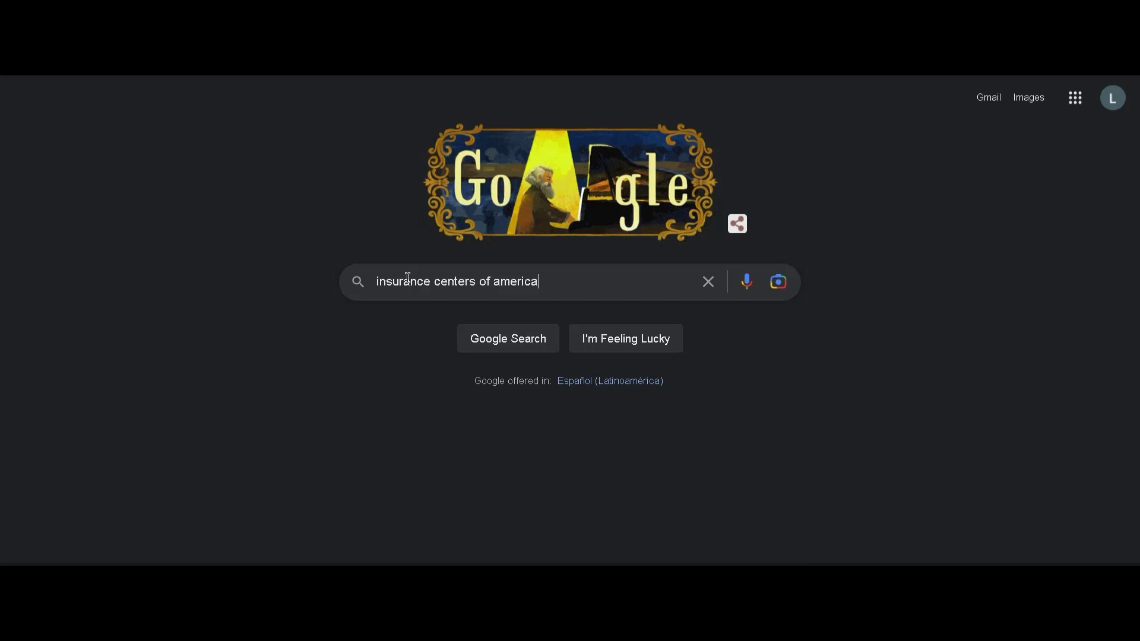
Search Google for Insurance Centers of America and open its Facebook page result
key("Return")
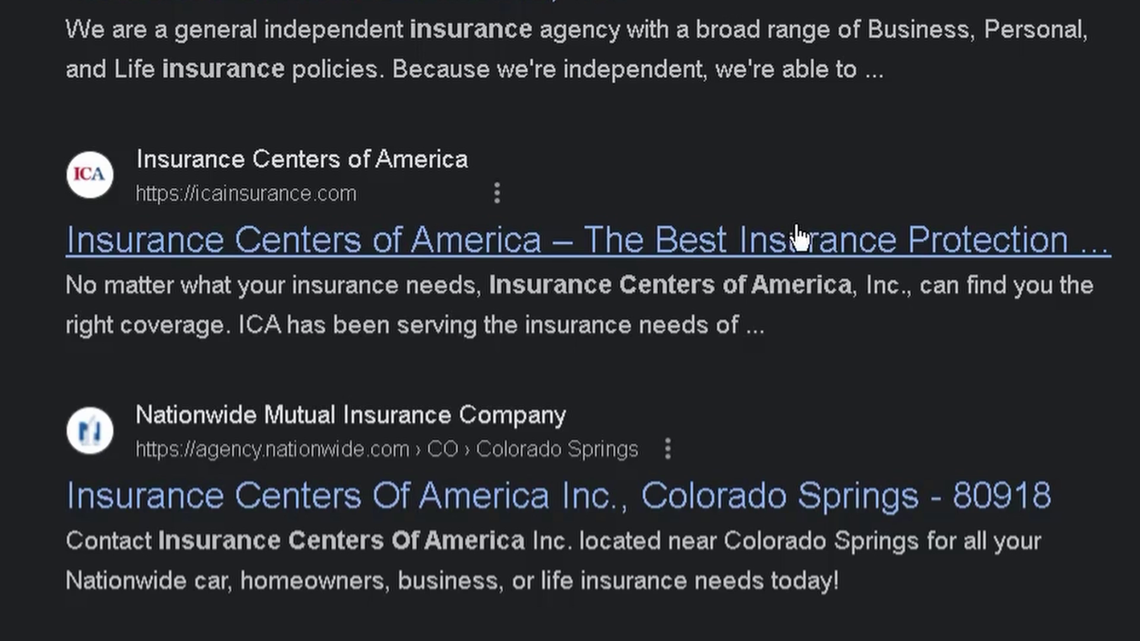
scroll(466, 392, "down", 2)
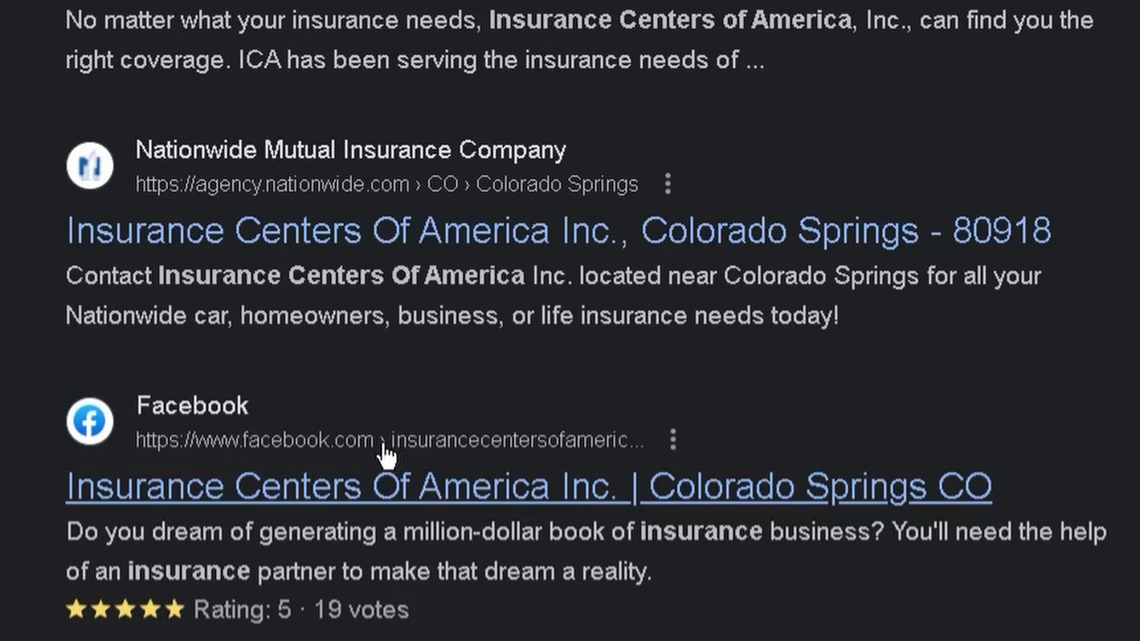
left_click(385, 456)
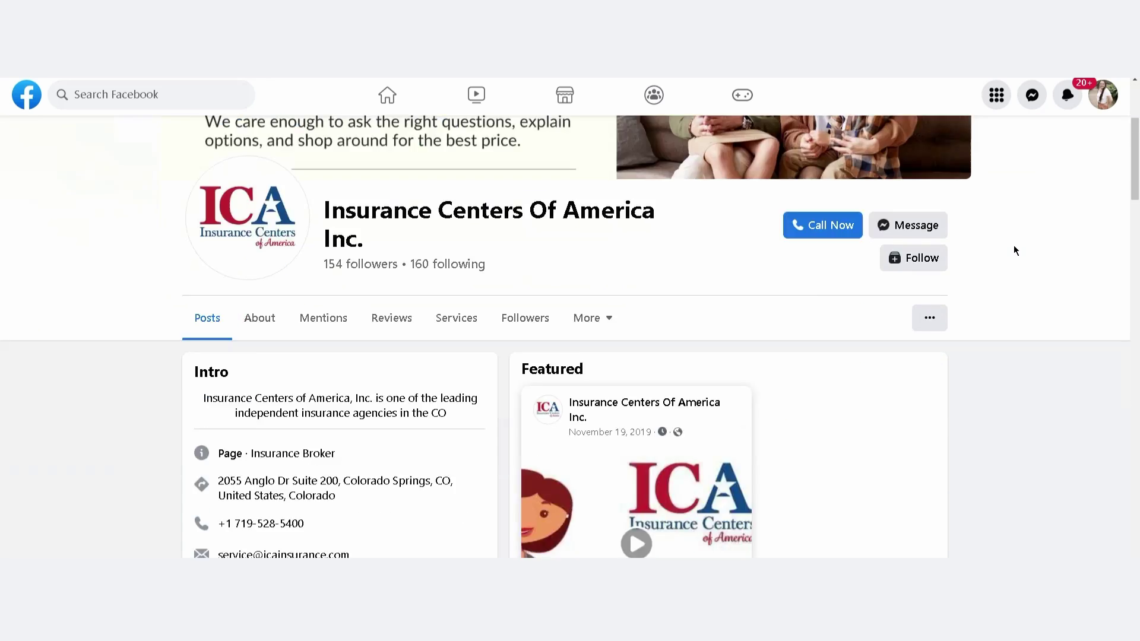
Scroll through the existing Insurance Centers Of America Facebook page's intro and posts
scroll(1017, 244, "down", 7)
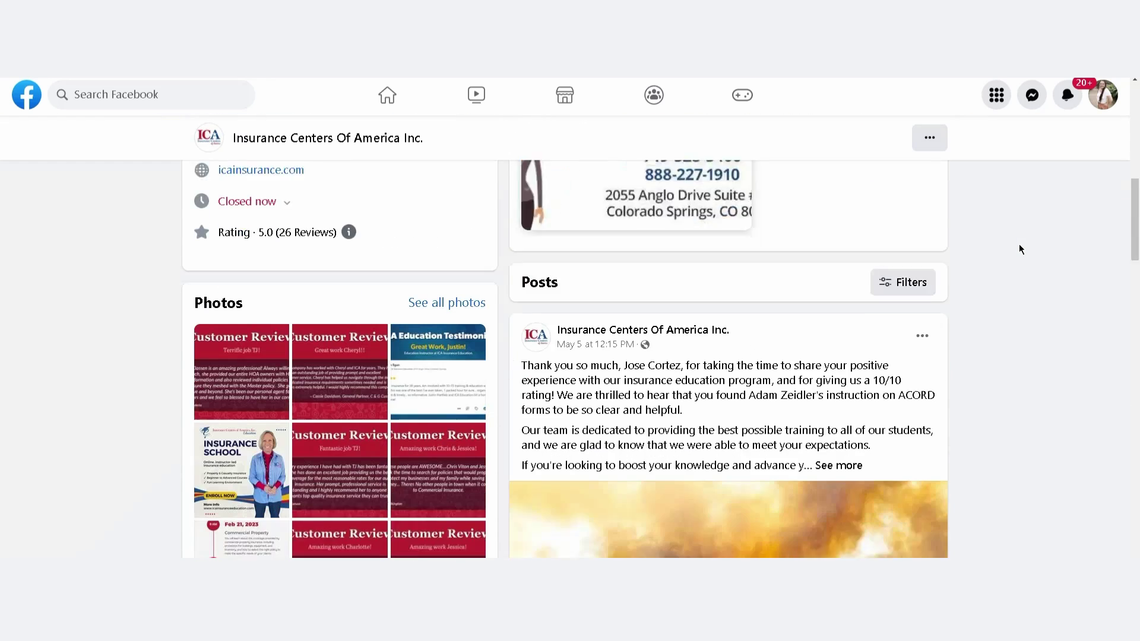
scroll(1019, 248, "down", 12)
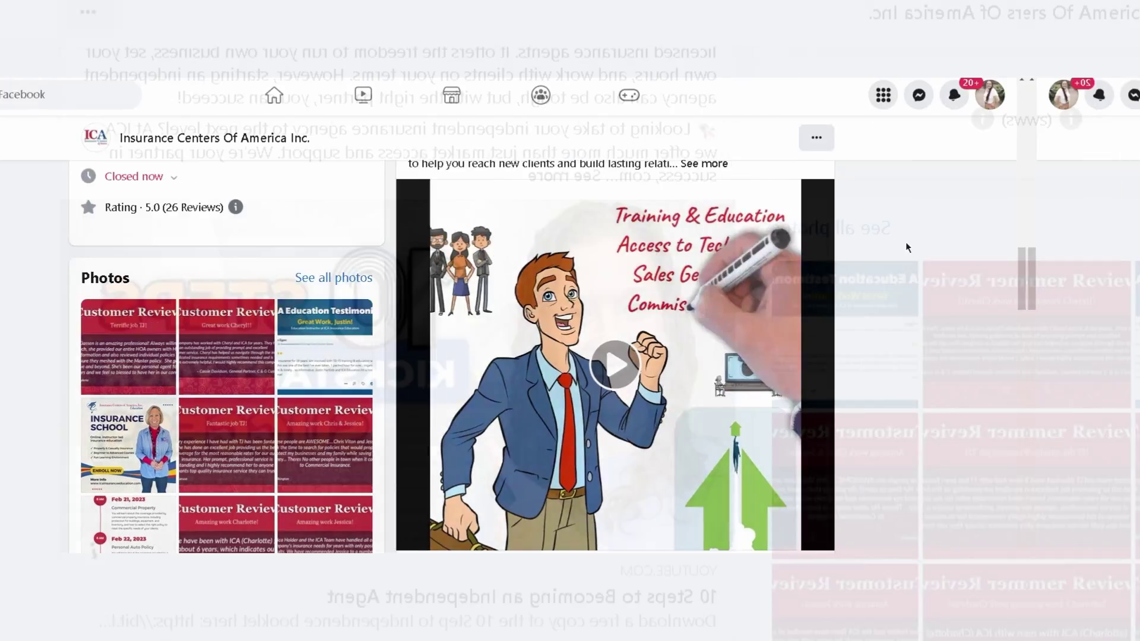
scroll(1020, 247, "down", 5)
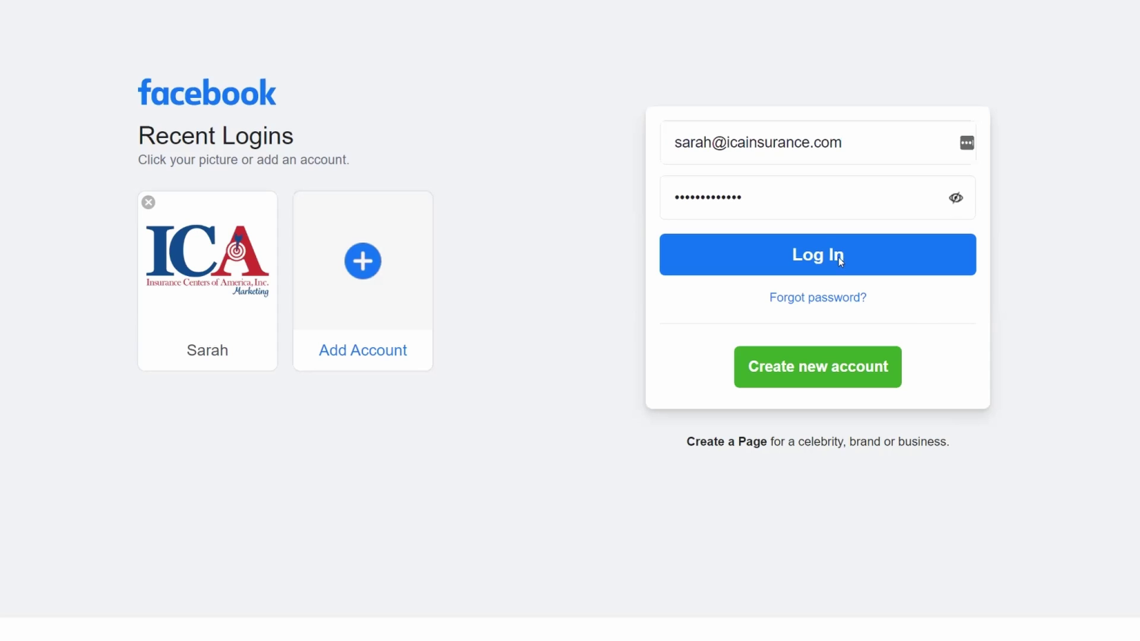
Log in to Facebook and start a new Page from the Pages section
left_click(838, 258)
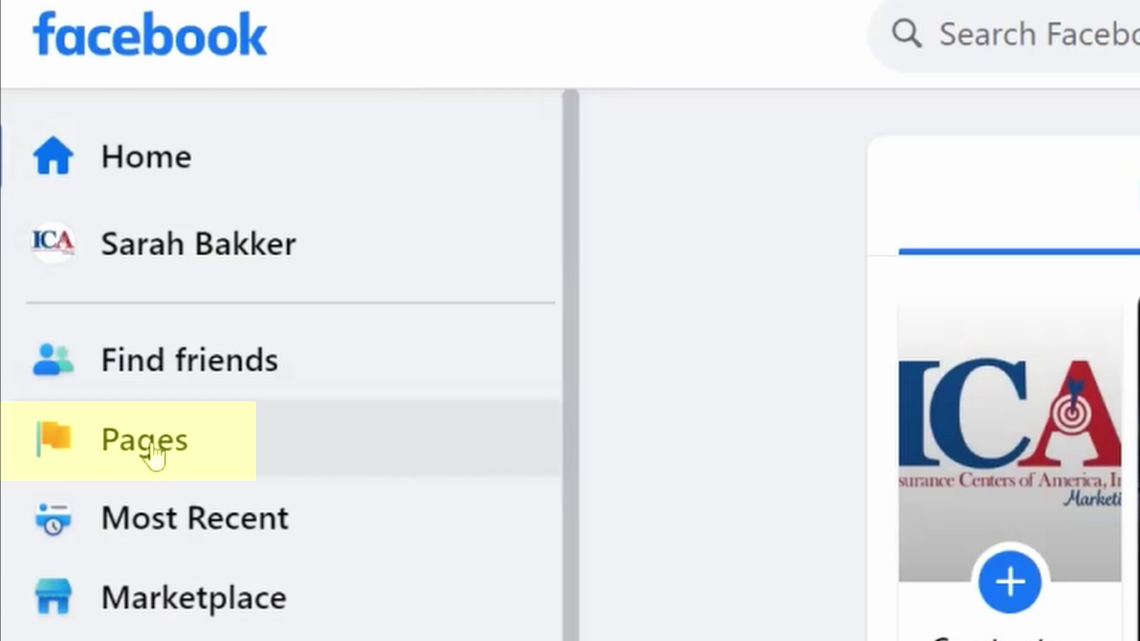
left_click(151, 444)
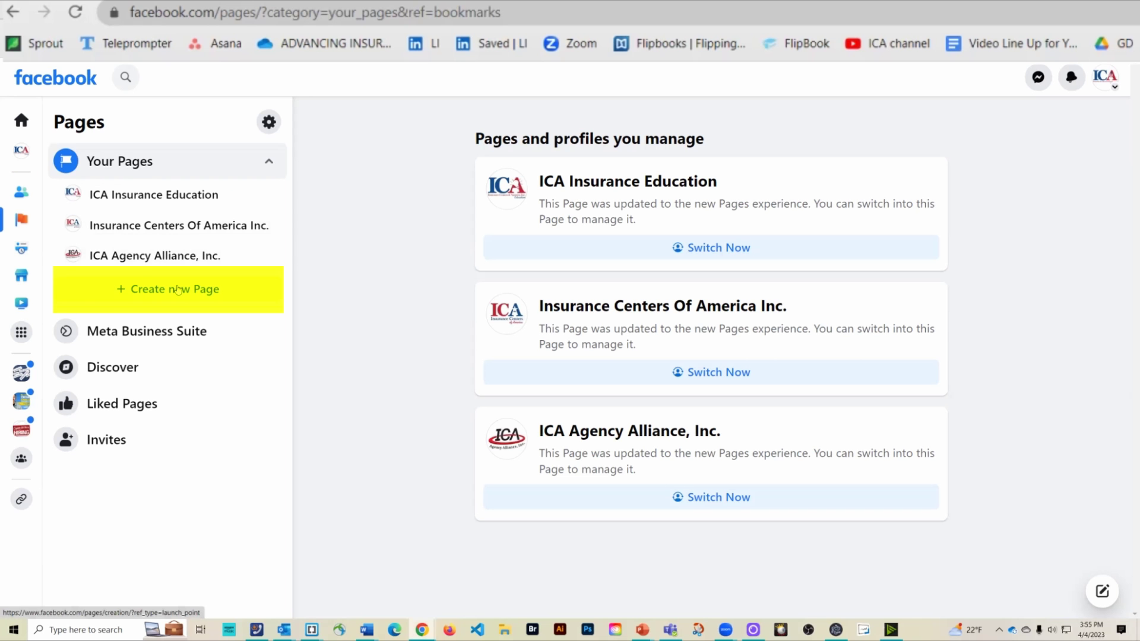
left_click(178, 290)
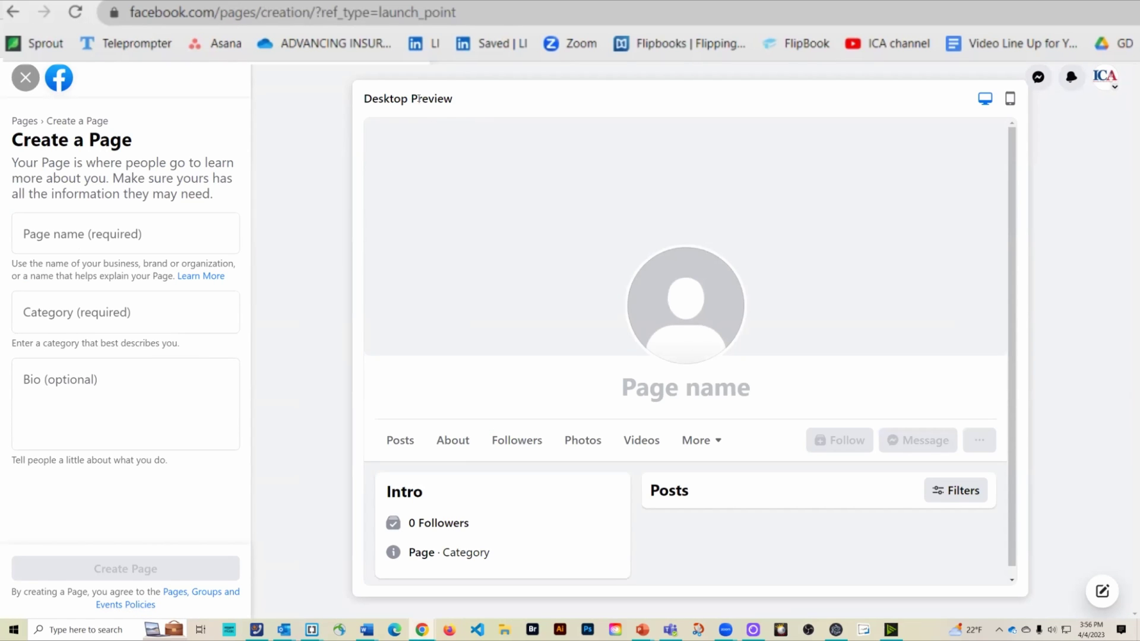
Create the Page 'Insurance Centers of America - PIP Program' with category Insurance company
left_click(61, 238)
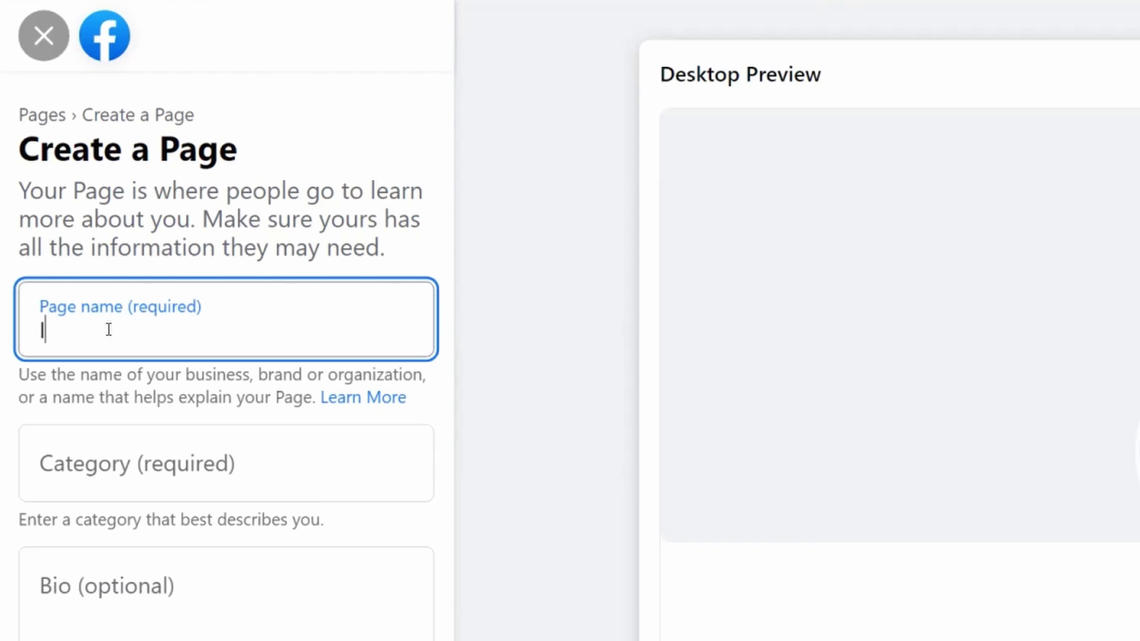
type("Insurance Centers of ")
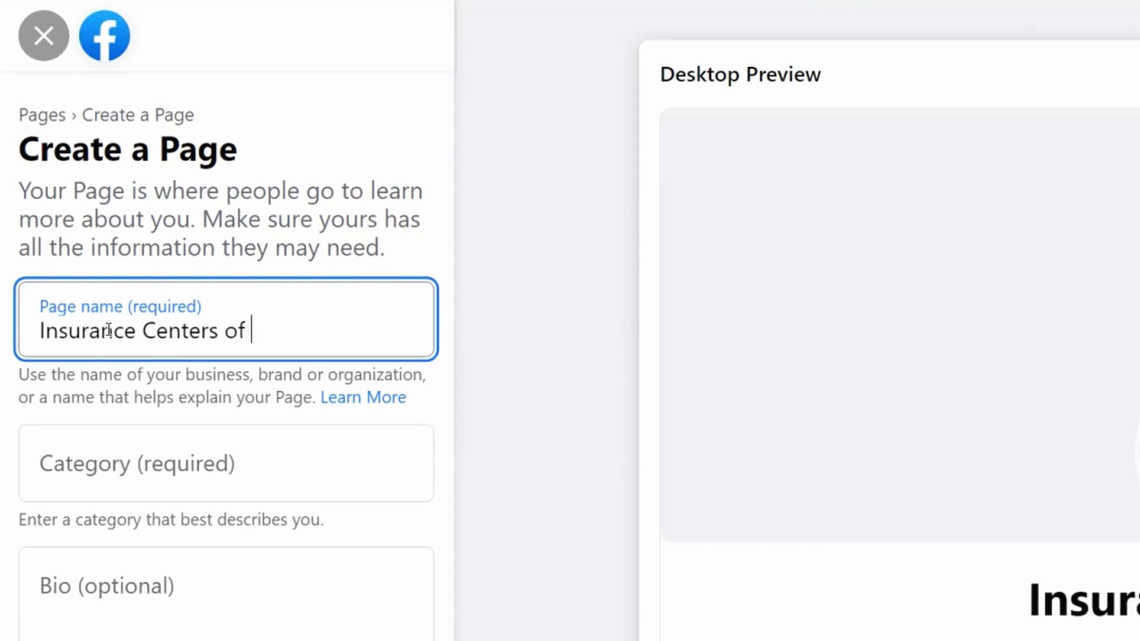
type("America,")
key("BackSpace")
type("- P")
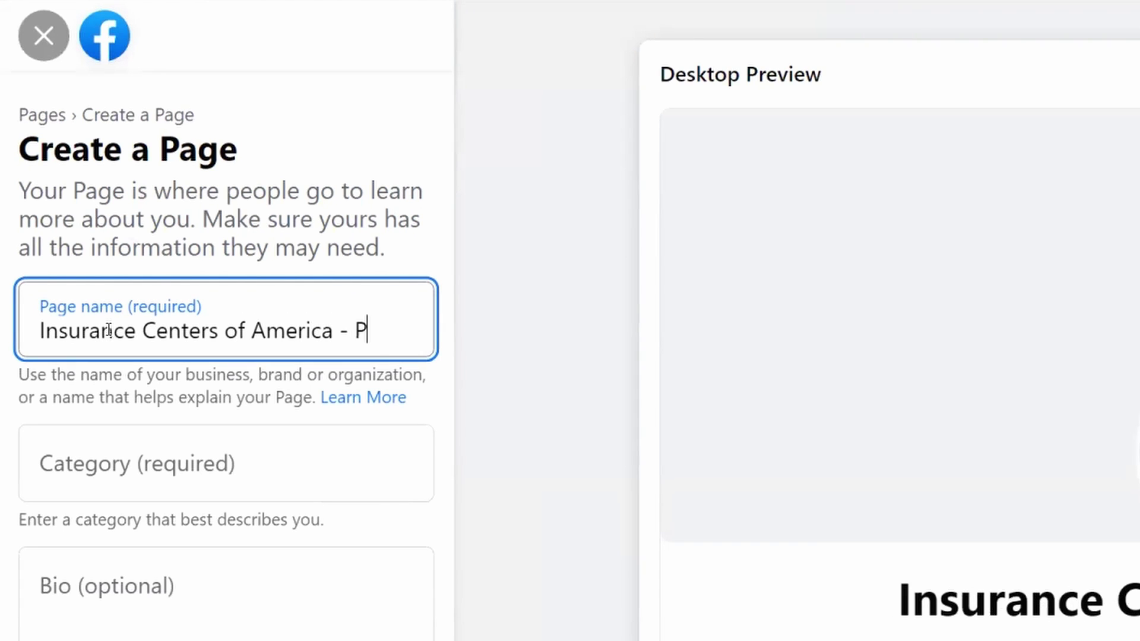
type("IP Program")
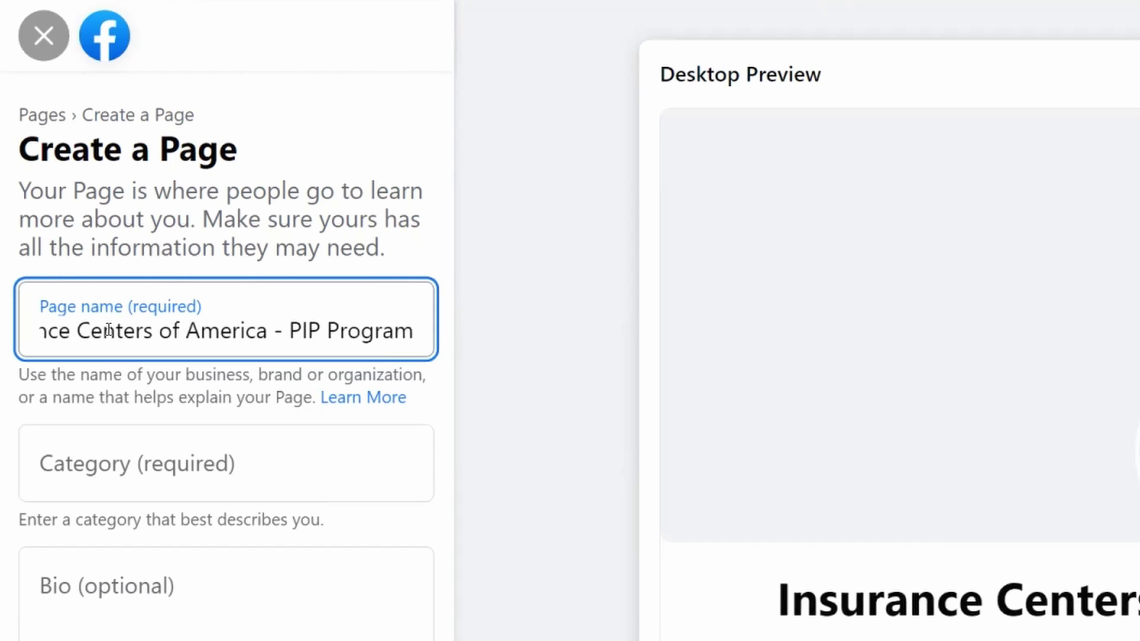
left_click(175, 469)
type("Insura")
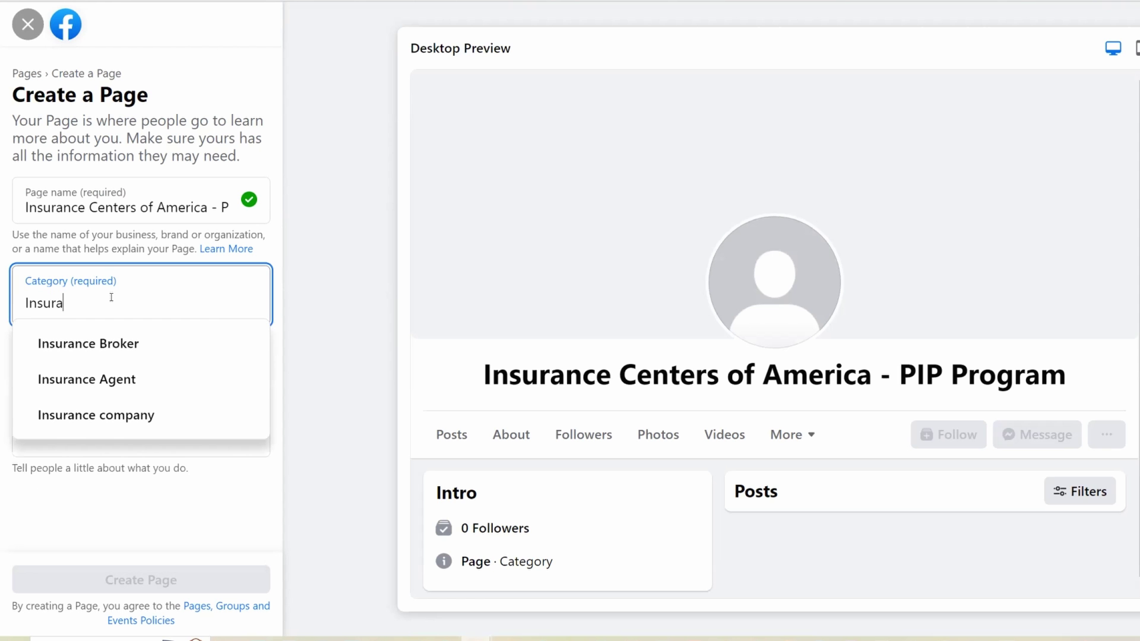
left_click(131, 426)
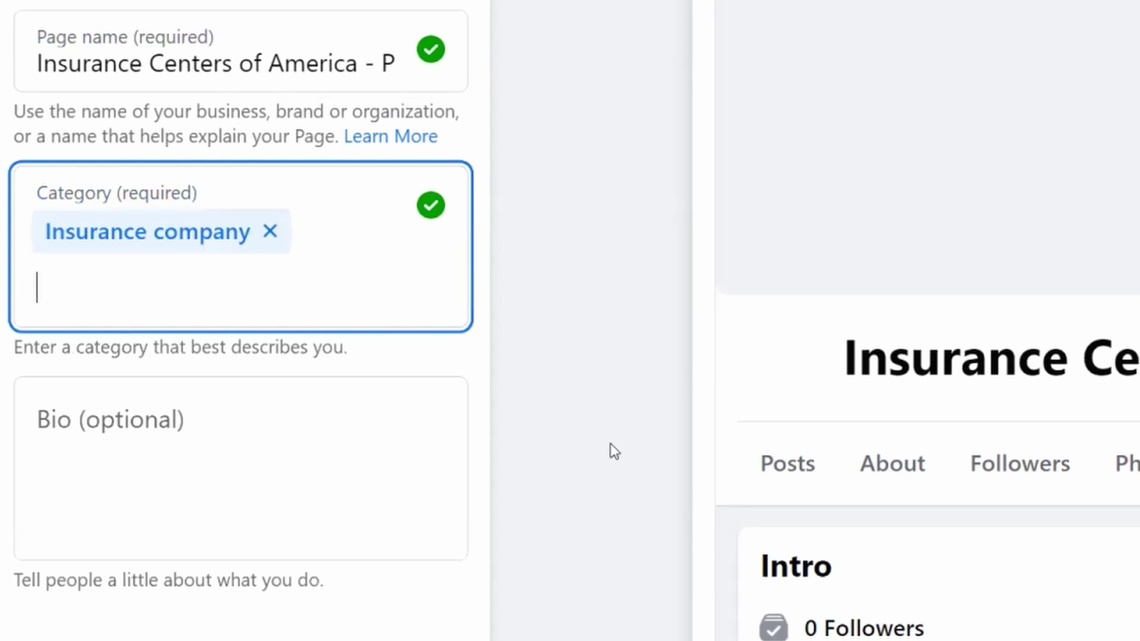
left_click(137, 459)
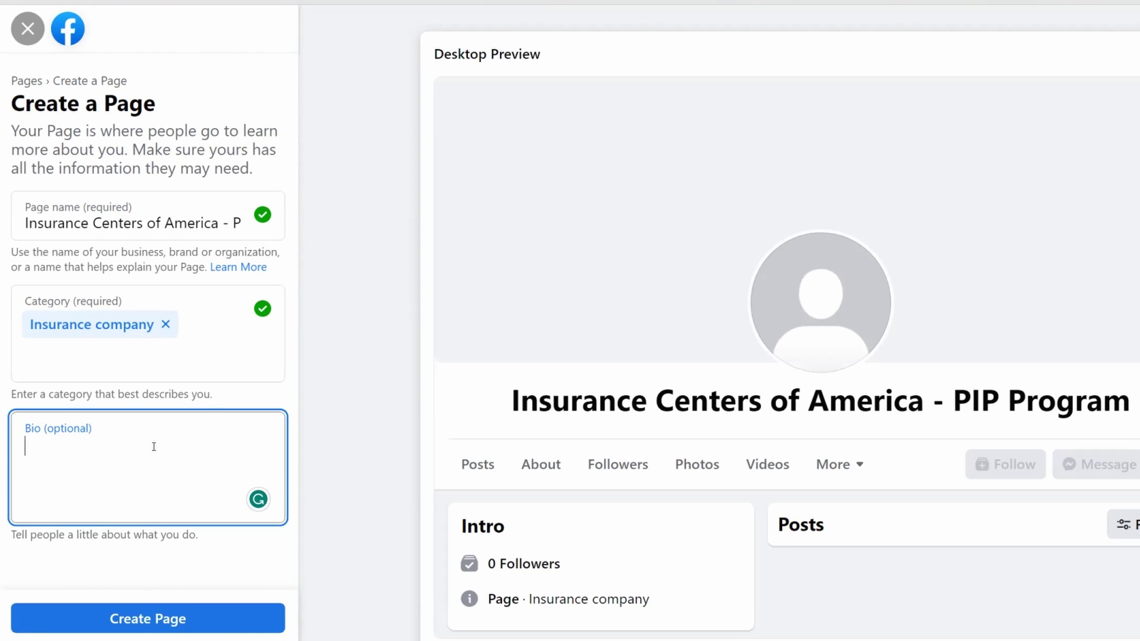
left_click(139, 620)
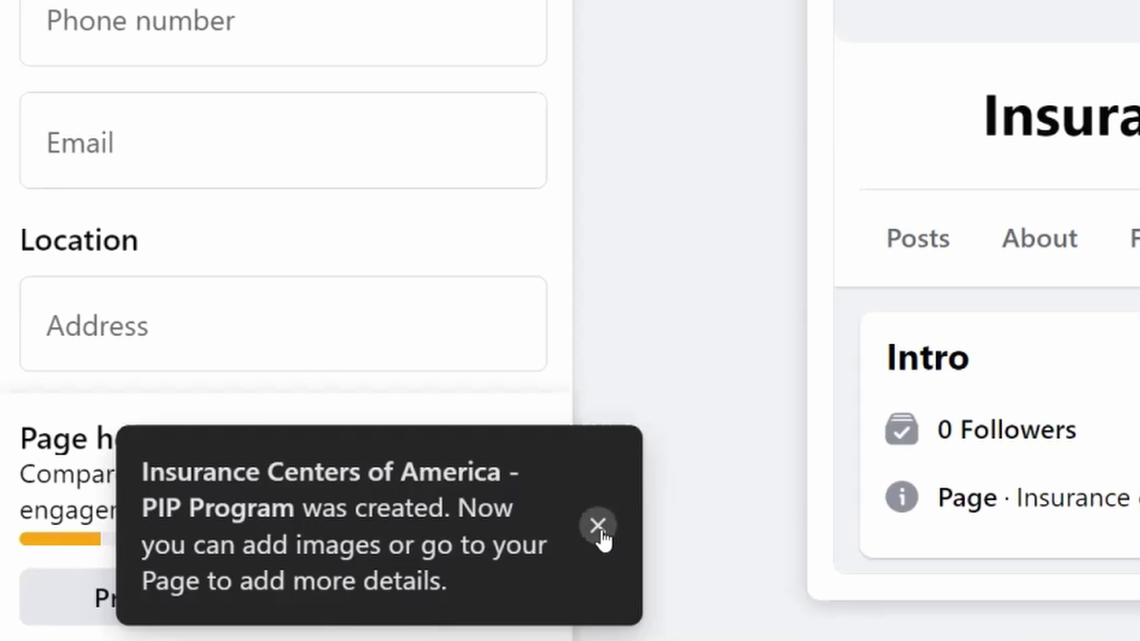
left_click(262, 564)
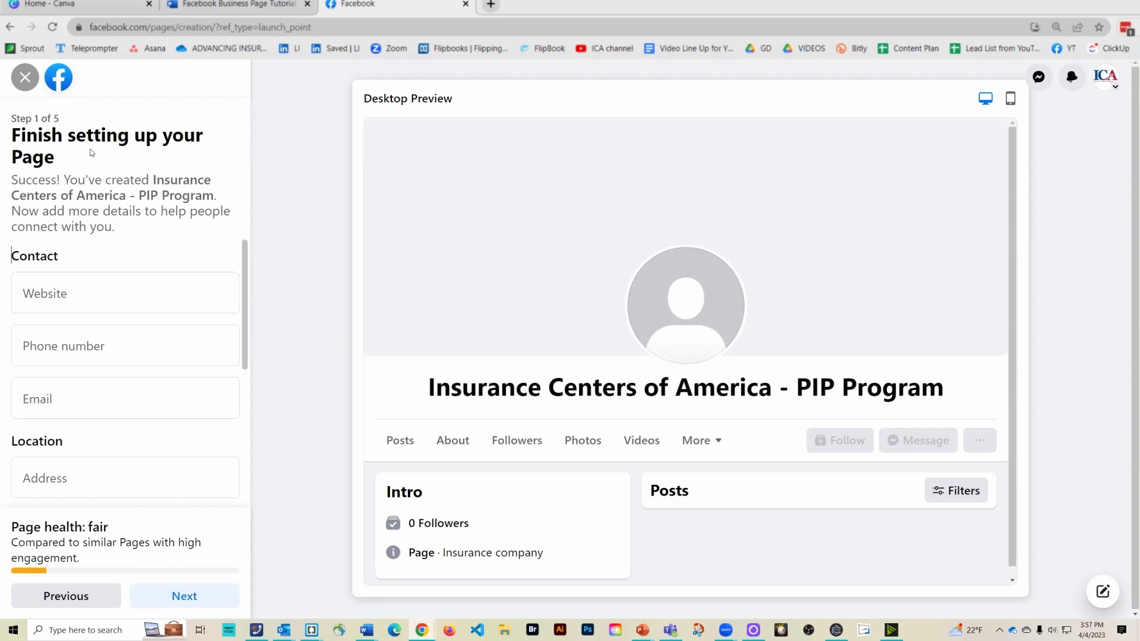
left_click(100, 297)
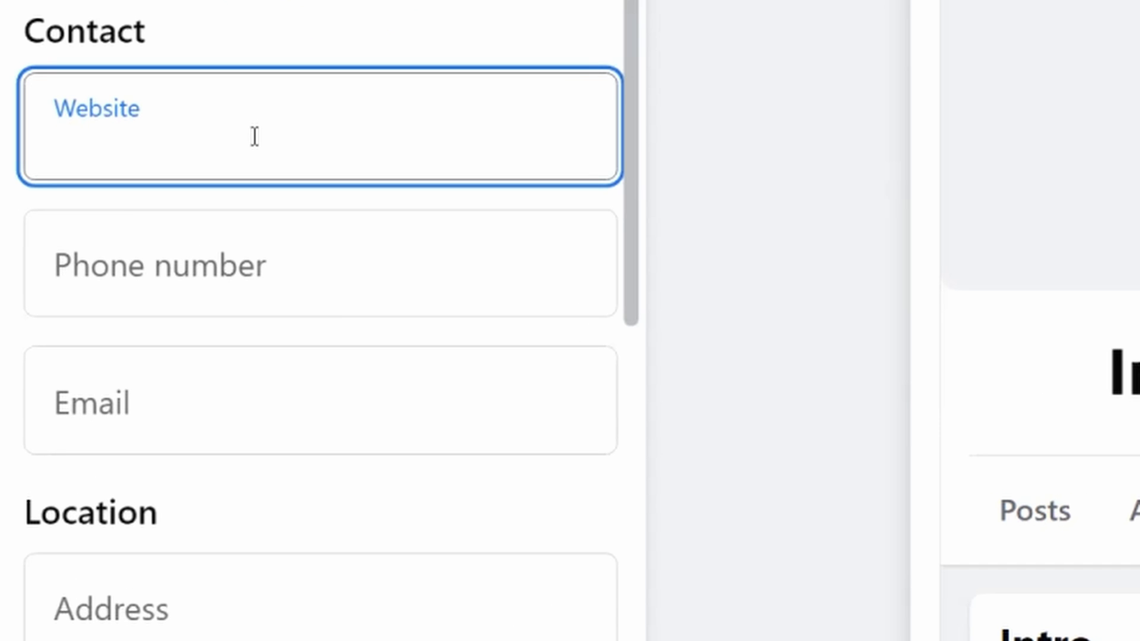
type("www.icainsuranceagents.com")
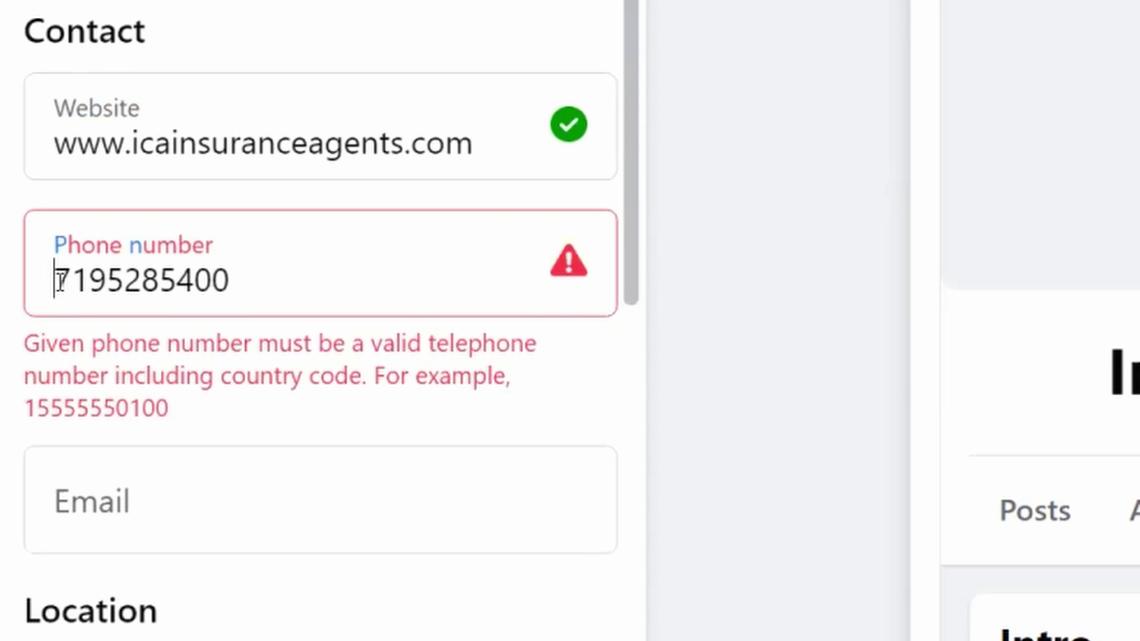
left_click(57, 280)
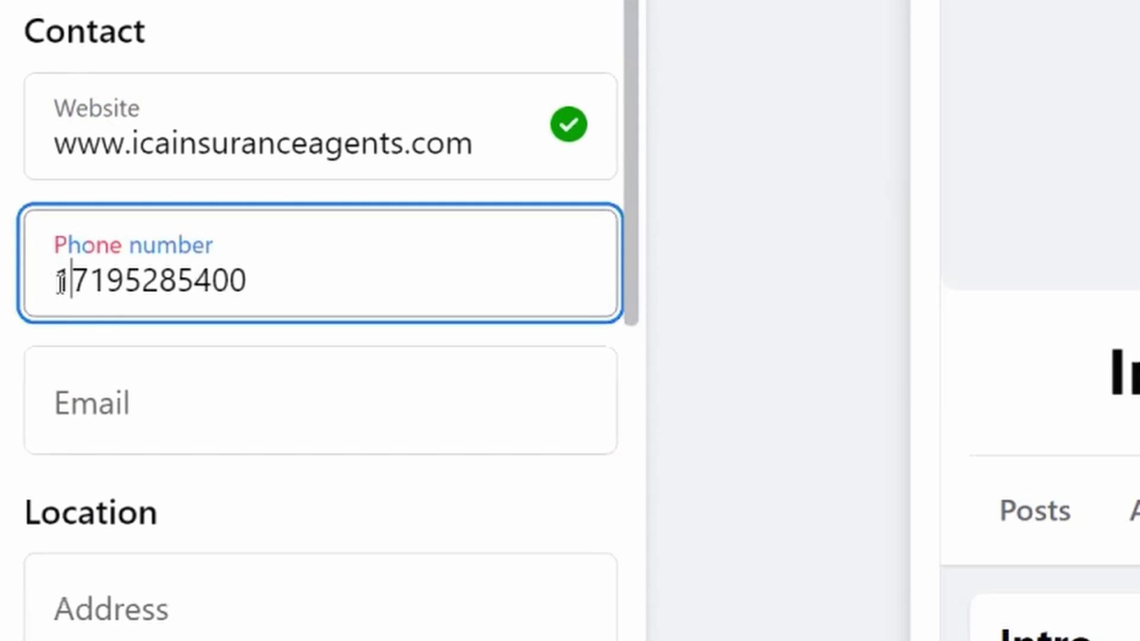
Fill in the contact email and the office street address
left_click(160, 420)
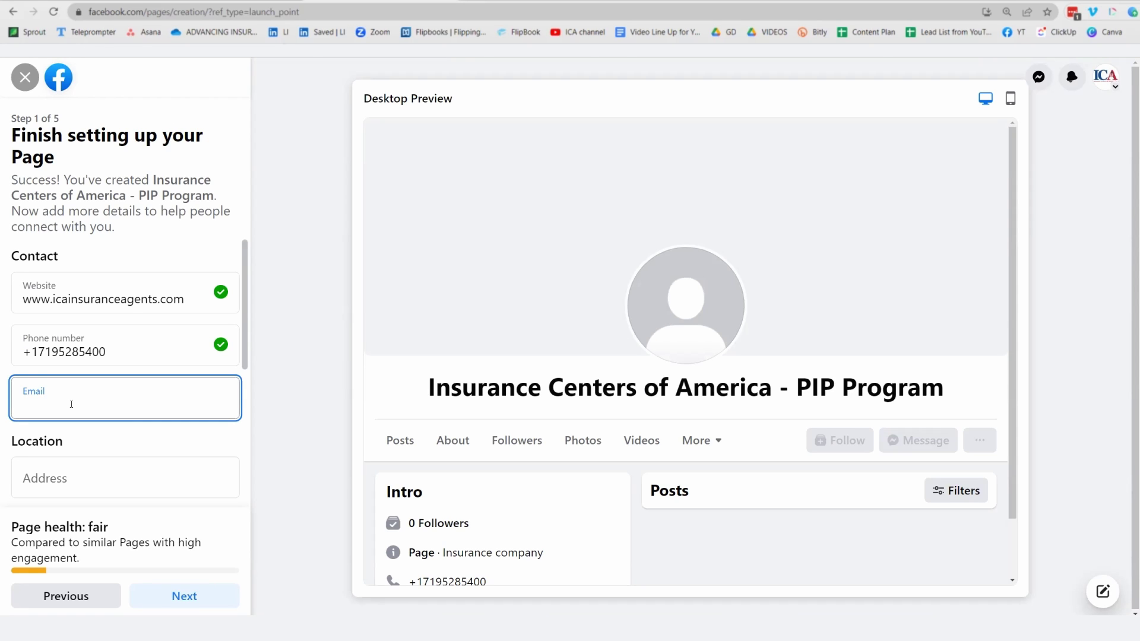
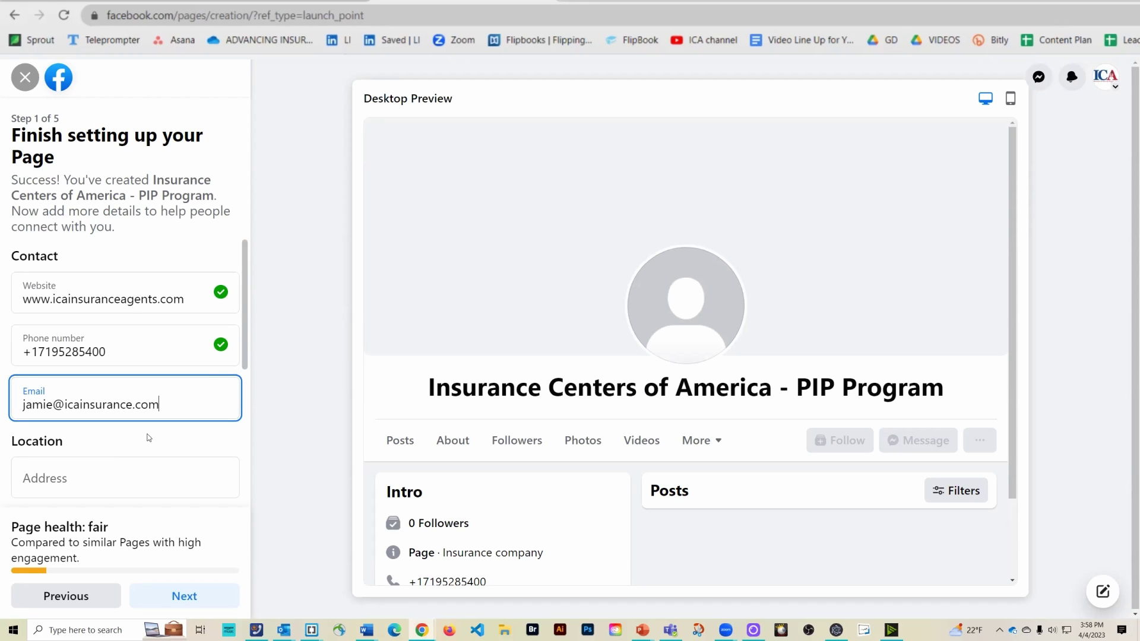
left_click(127, 481)
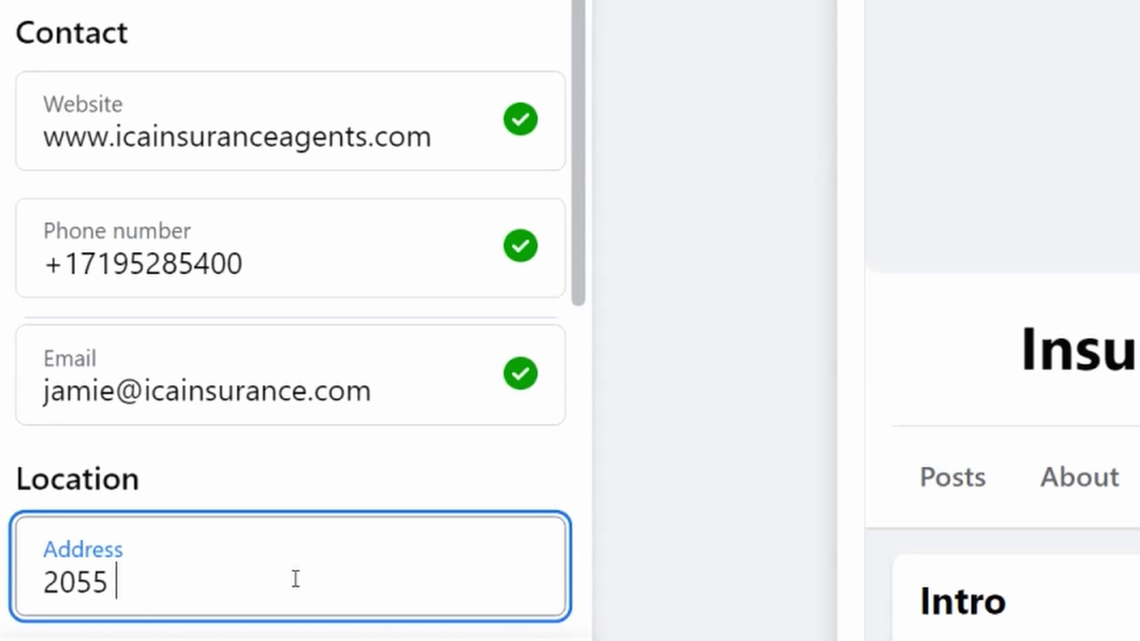
type("Anglo Dr. Ste 200")
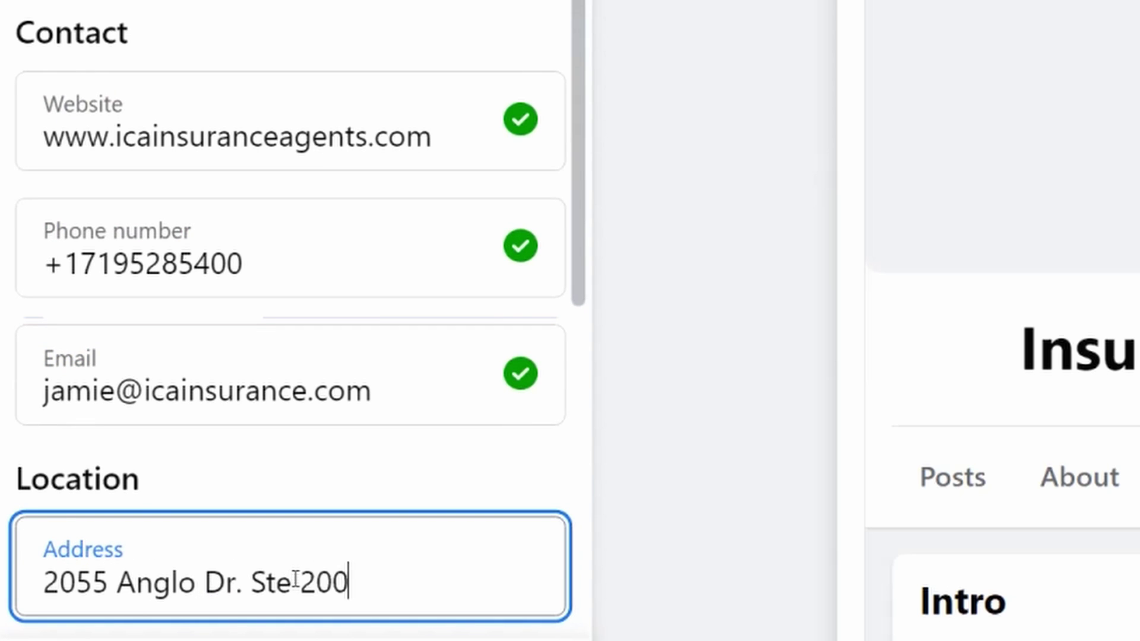
type(" Colorado Springs, CO 80920")
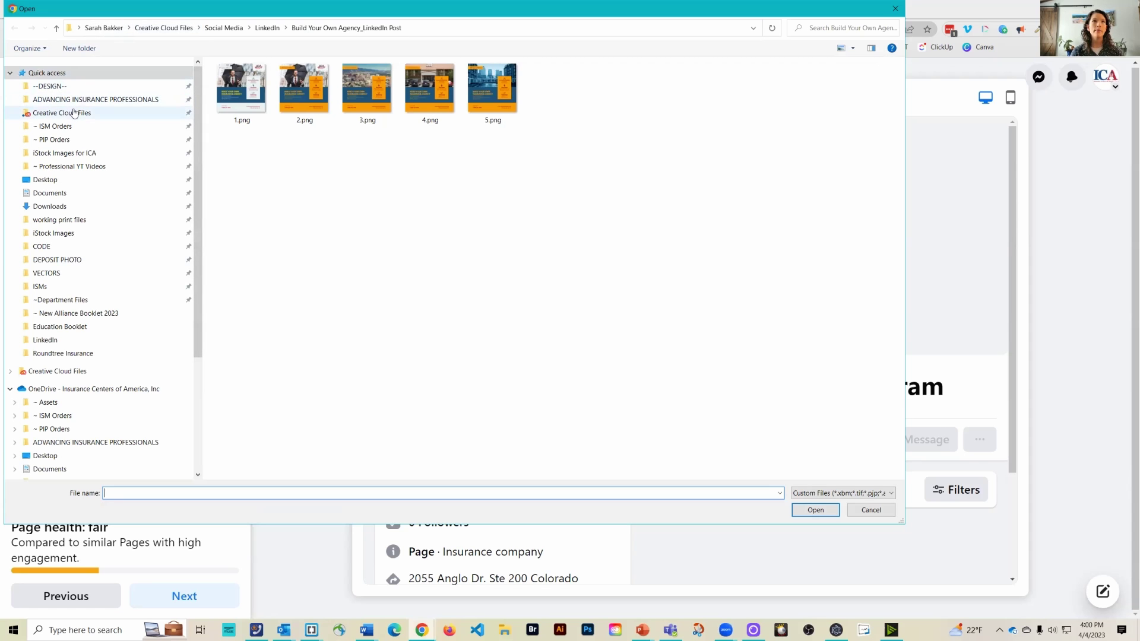
Browse to Creative Cloud Files / Assets to choose the PIP logo as profile picture
left_click(72, 113)
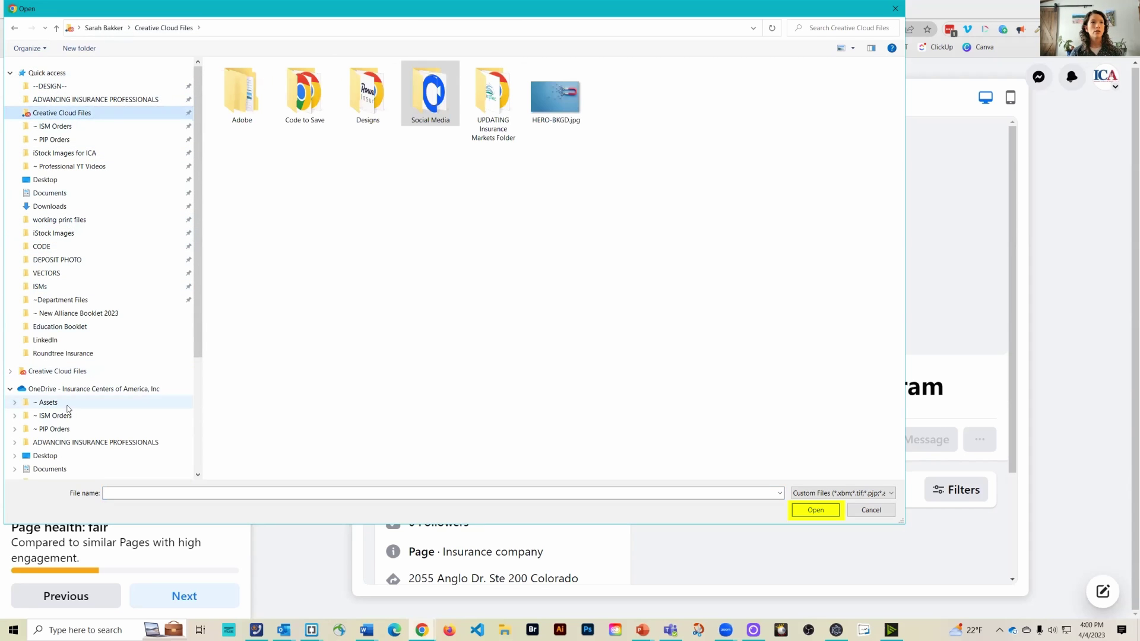
left_click(47, 402)
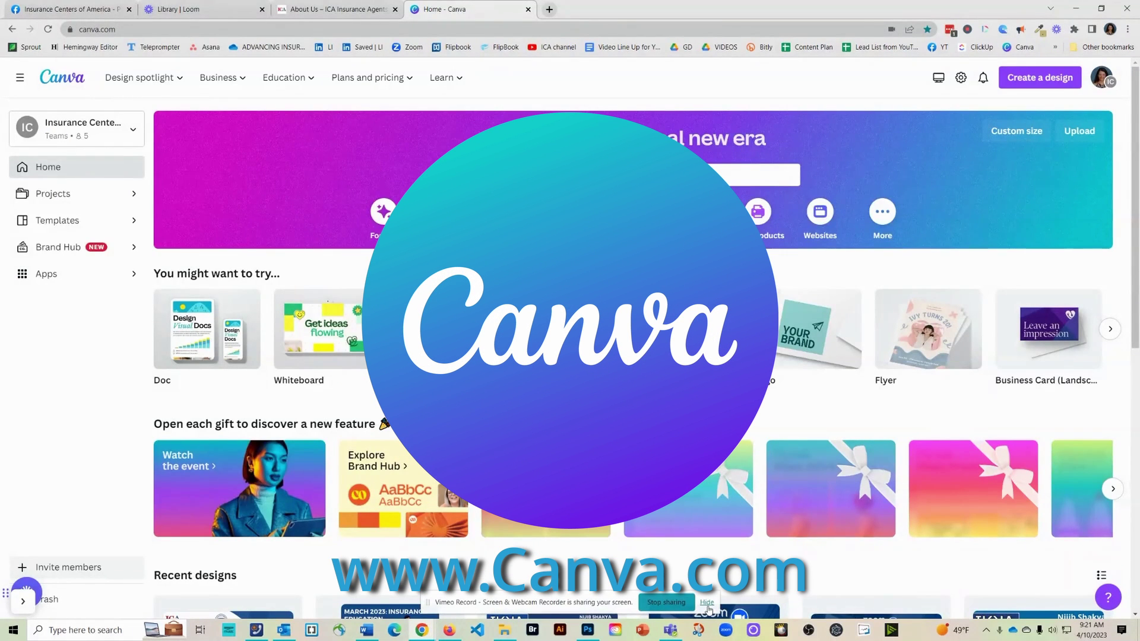
Open Canva's Facebook Covers template gallery
left_click(707, 603)
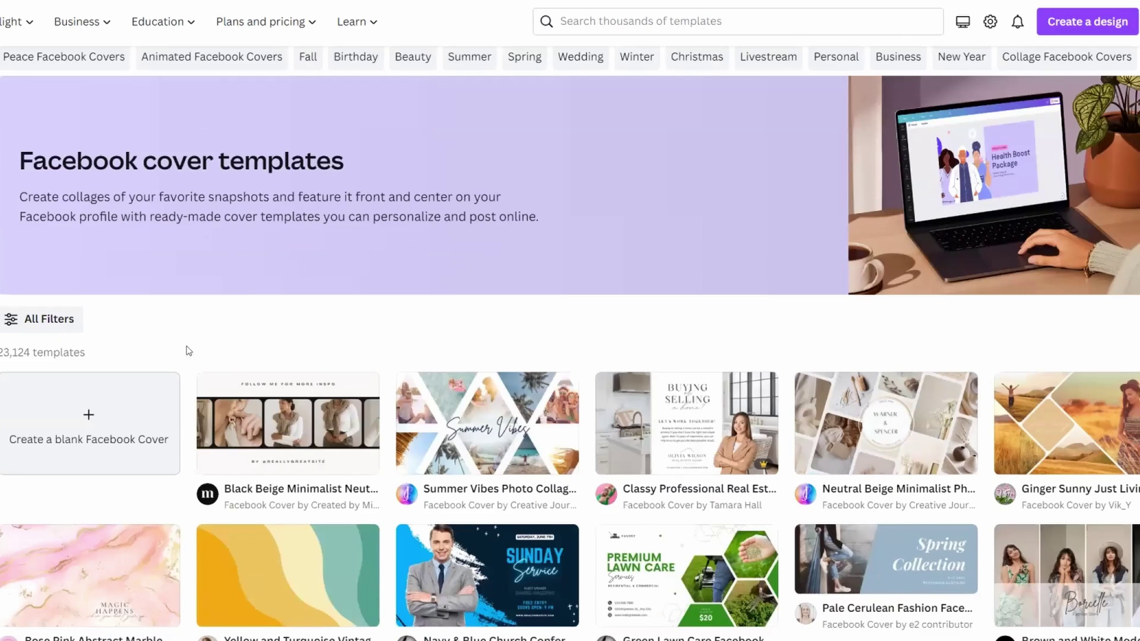
Browse the cover templates and open the Navy and White business agency template
scroll(536, 498, "down", 2)
scroll(536, 497, "down", 3)
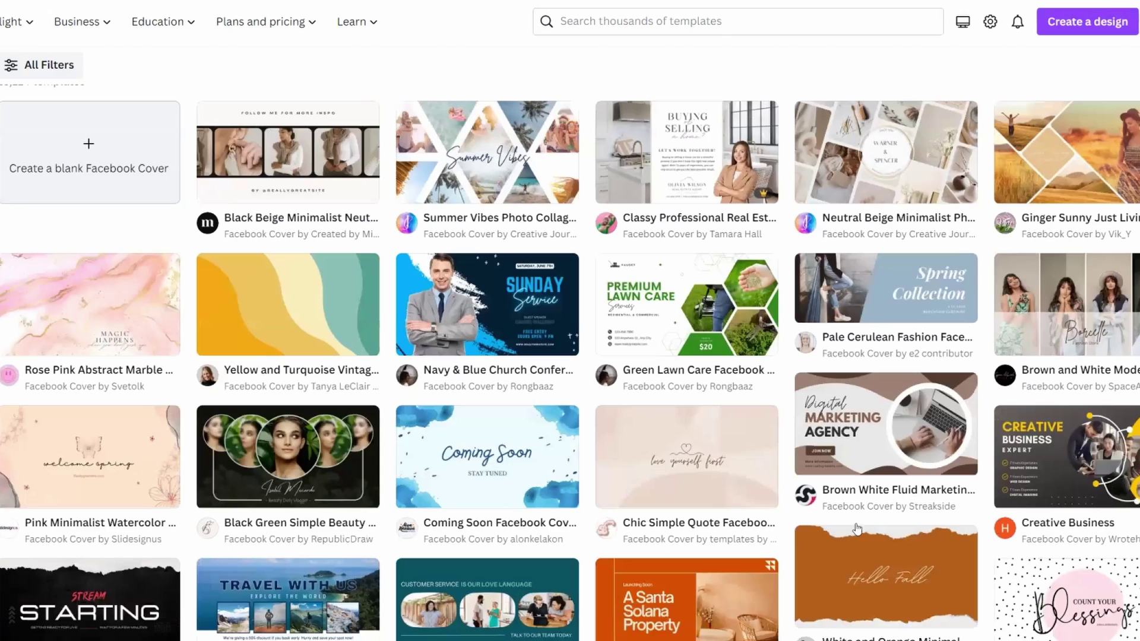
scroll(878, 494, "down", 1)
scroll(394, 380, "down", 3)
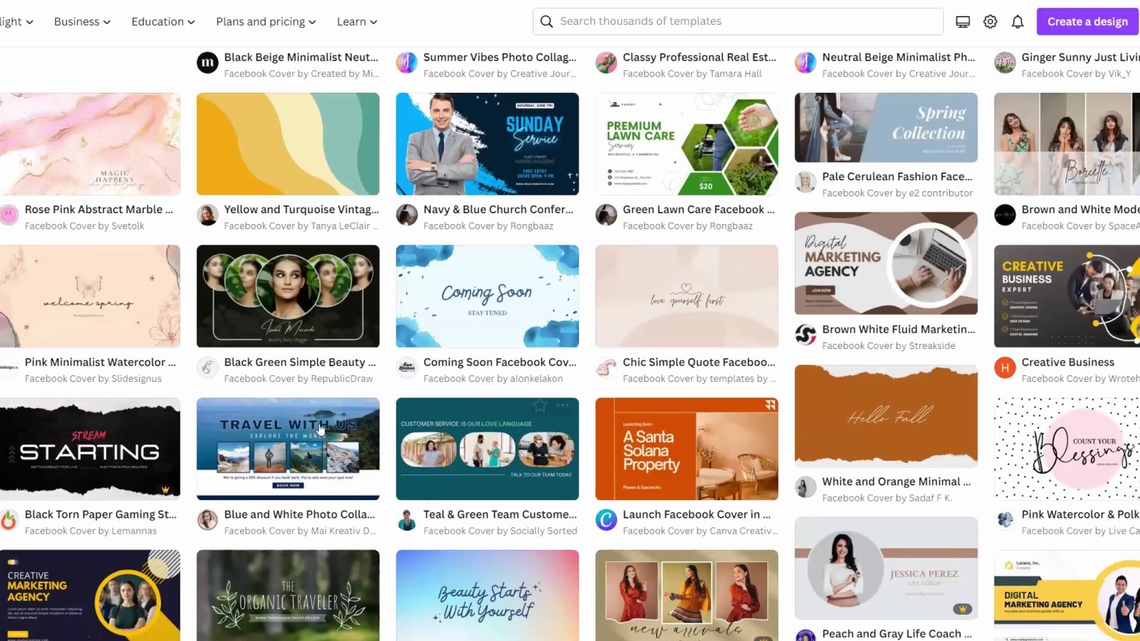
scroll(321, 431, "down", 6)
scroll(57, 343, "down", 2)
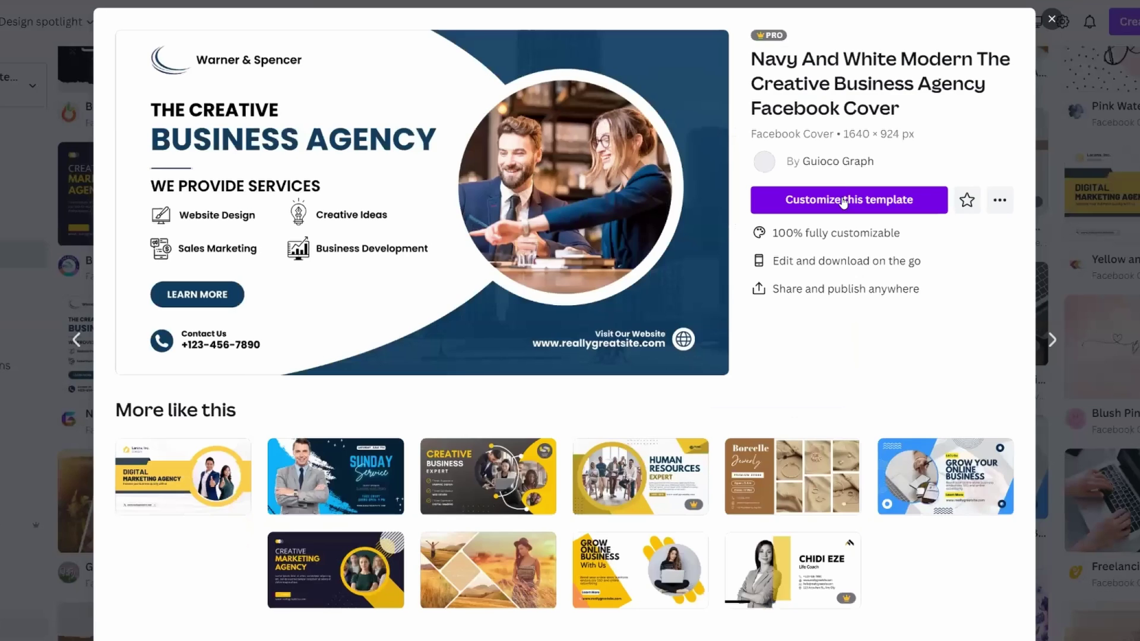
left_click(843, 202)
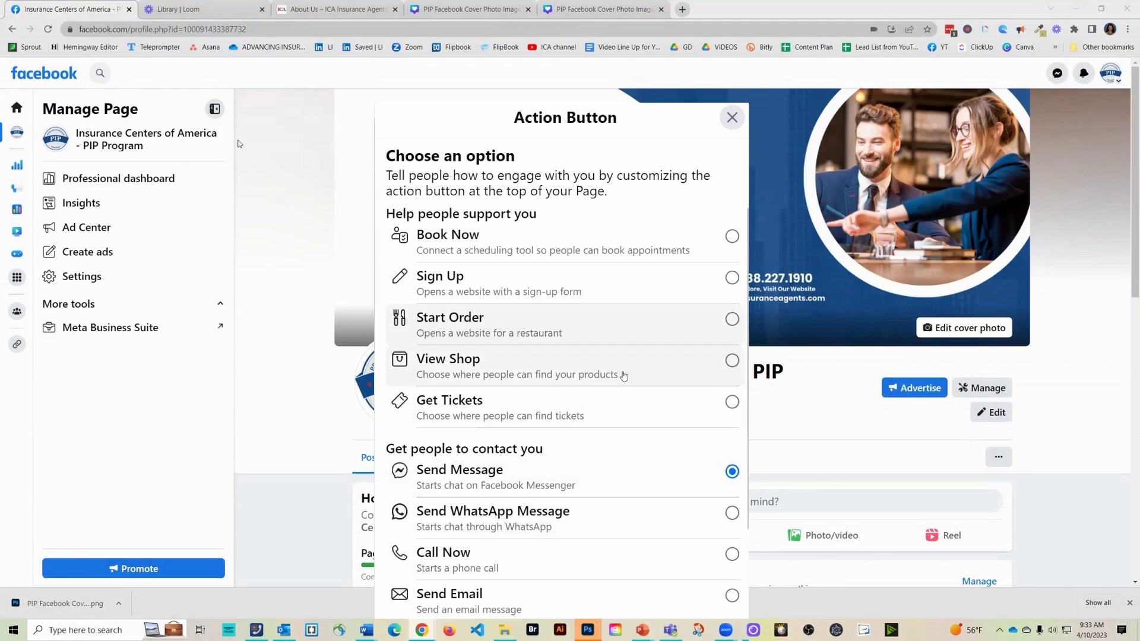
Add a Contact Us action button linked to the website, save it, and continue setup
scroll(645, 526, "down", 2)
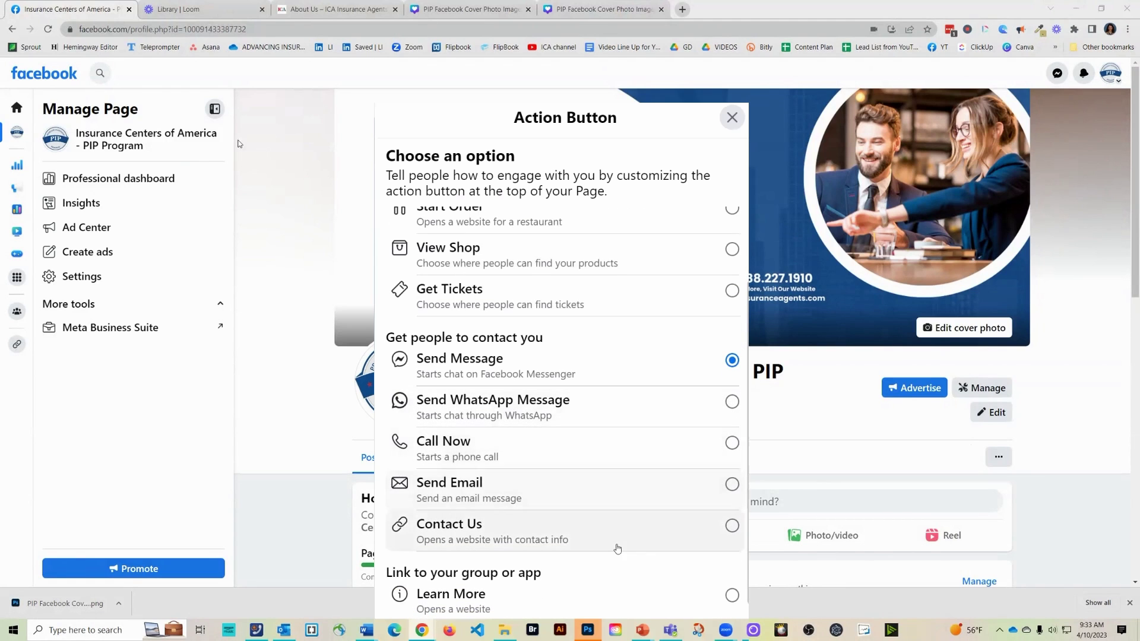
scroll(545, 443, "down", 1)
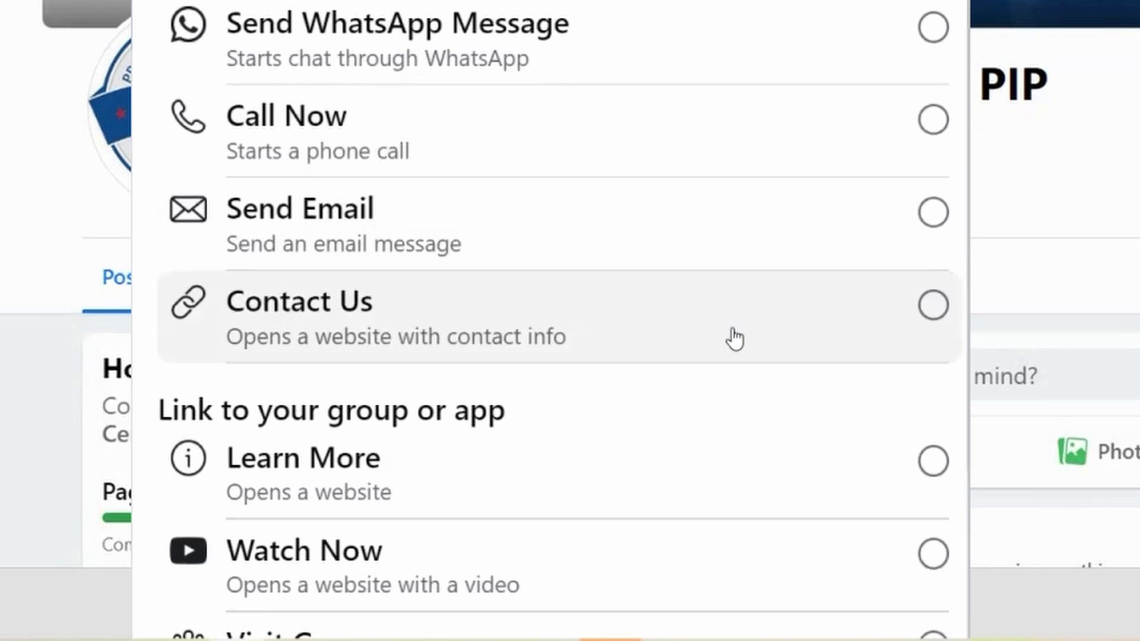
left_click(735, 338)
scroll(744, 435, "down", 1)
scroll(743, 434, "down", 2)
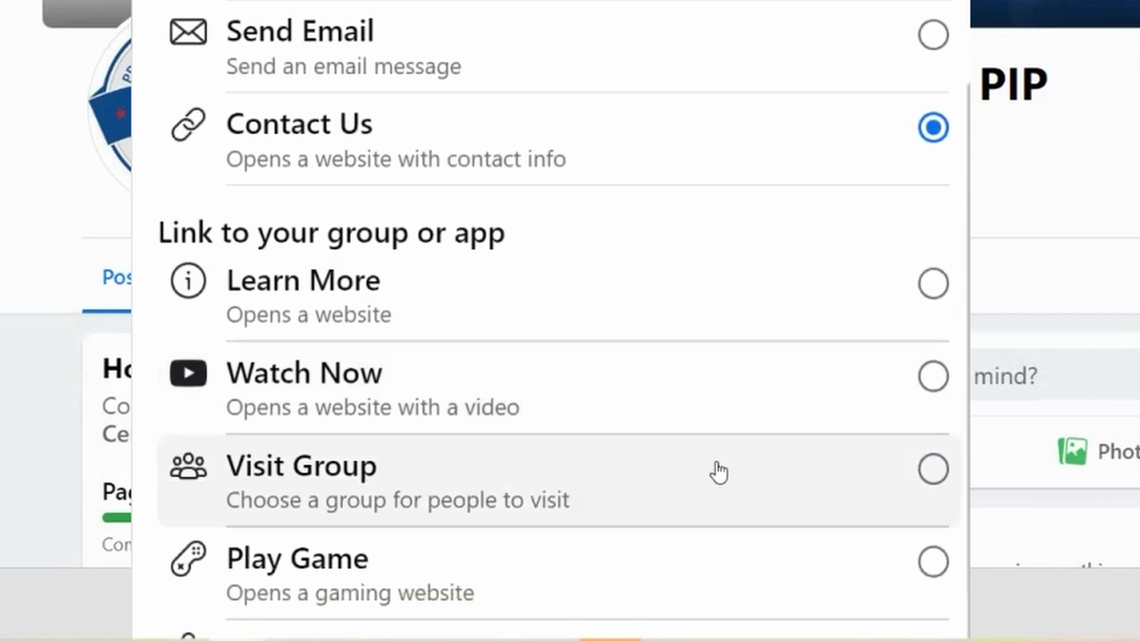
scroll(524, 461, "down", 3)
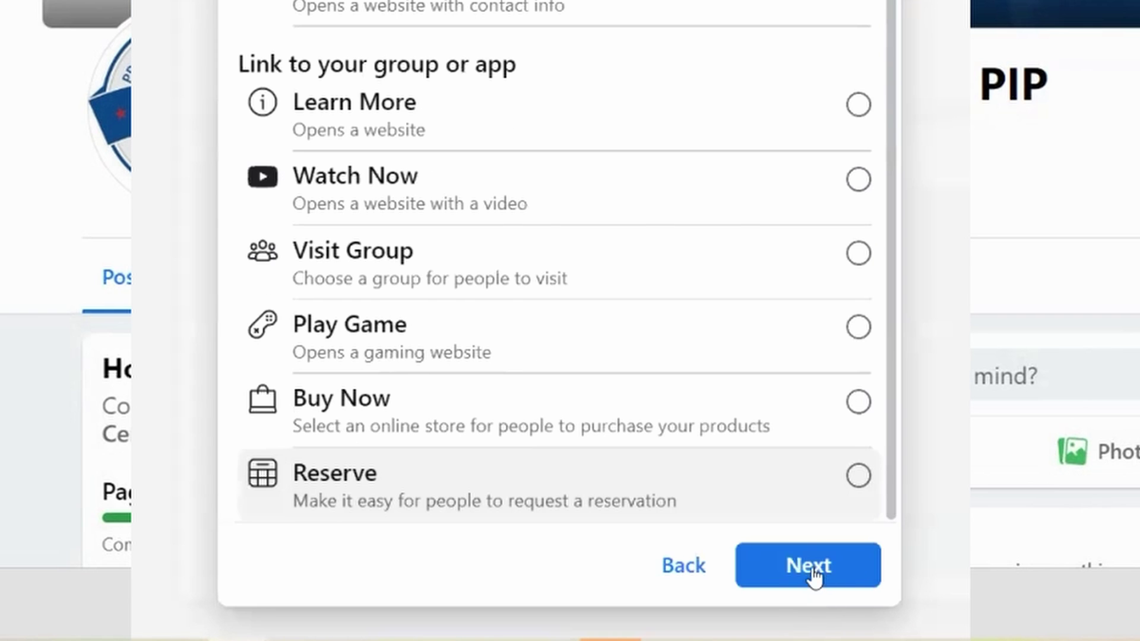
left_click(814, 575)
left_click(828, 615)
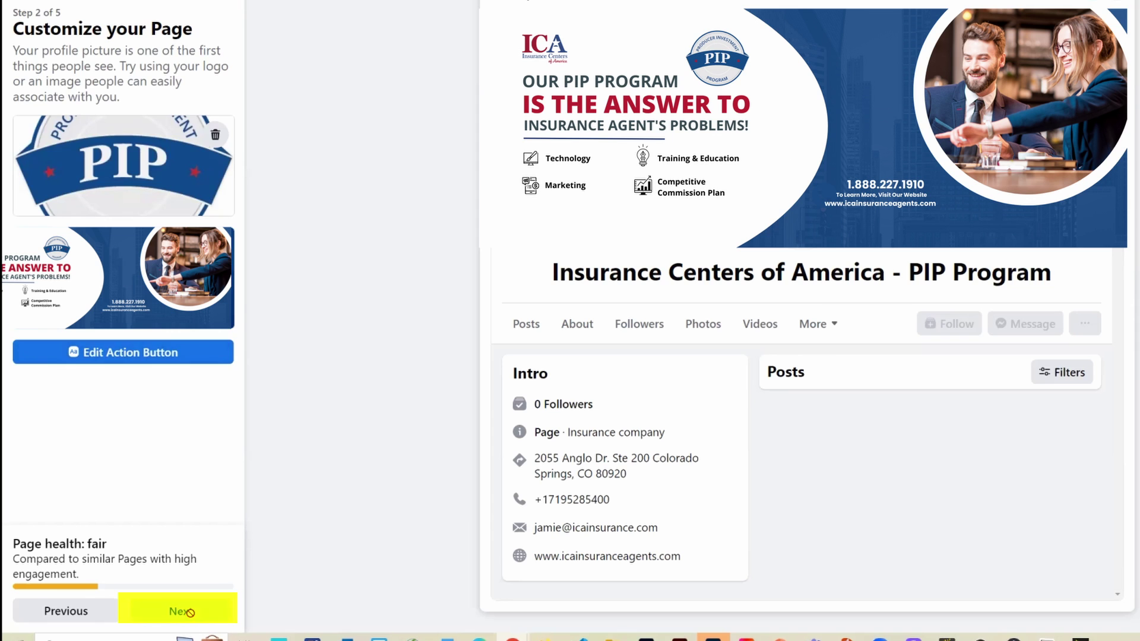
left_click(179, 607)
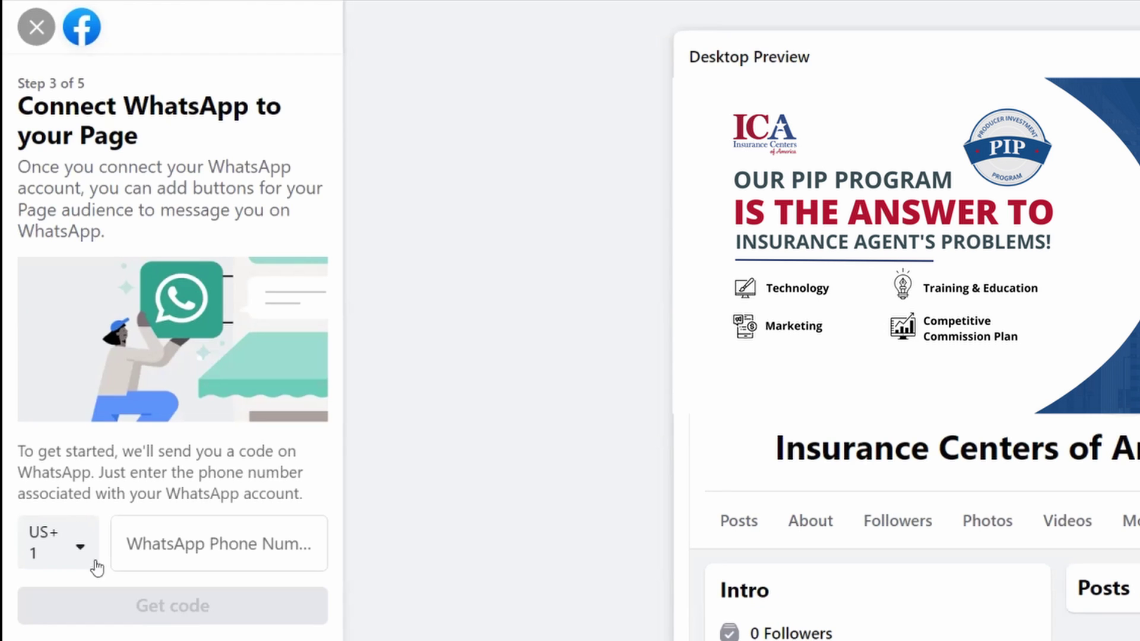
Begin entering a WhatsApp phone number at the connect-WhatsApp setup step
left_click(183, 547)
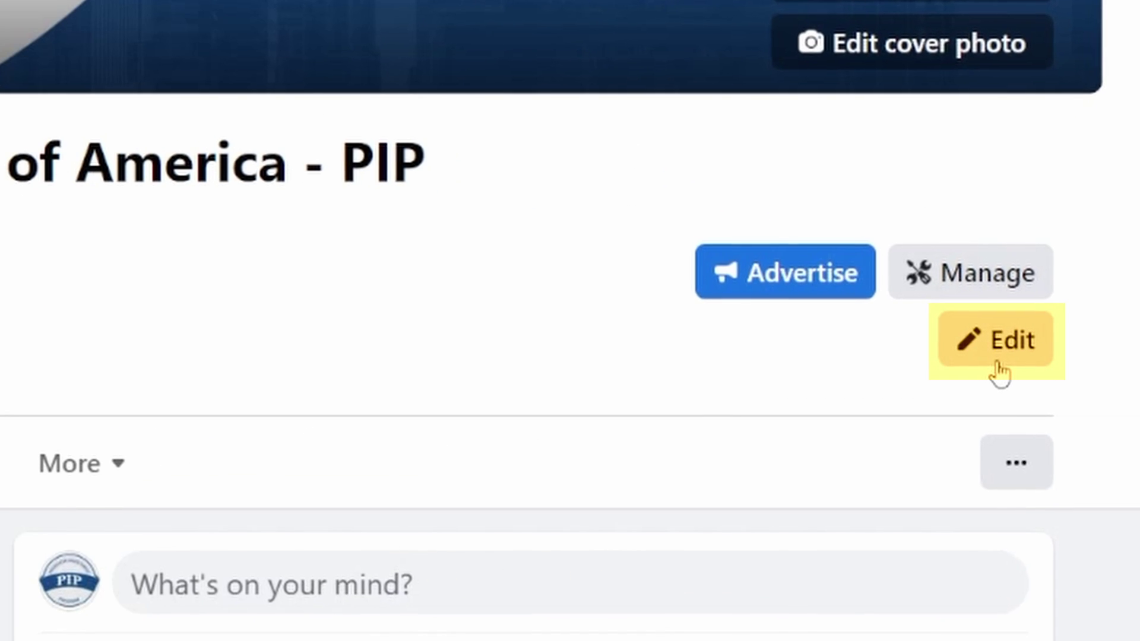
Go to the page's full About info section
left_click(996, 381)
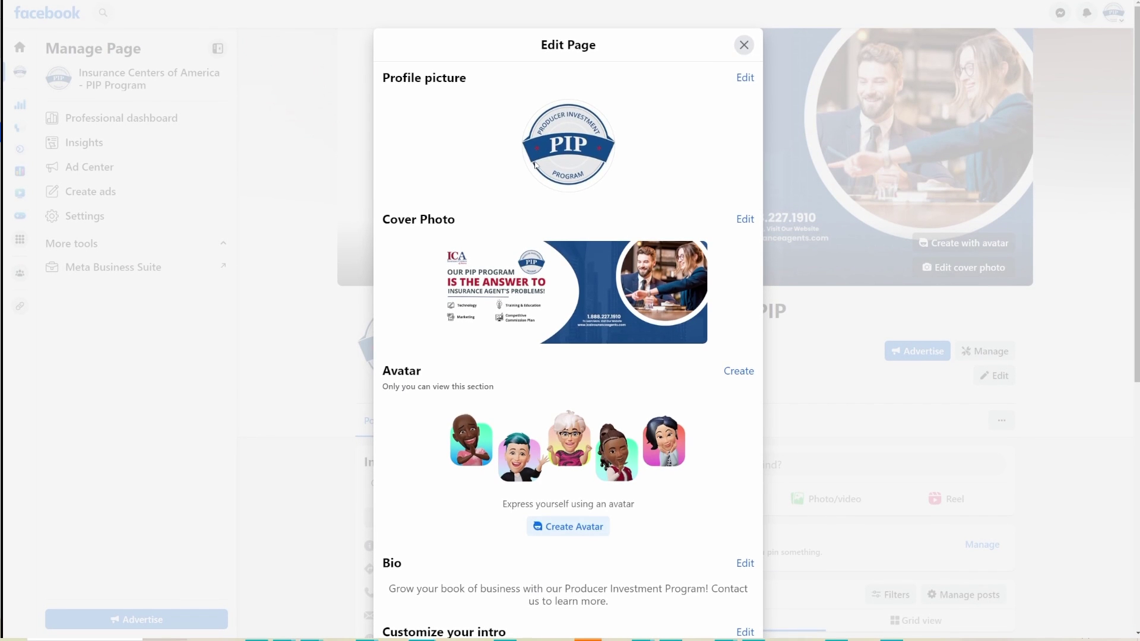
scroll(568, 313, "down", 3)
scroll(568, 310, "down", 5)
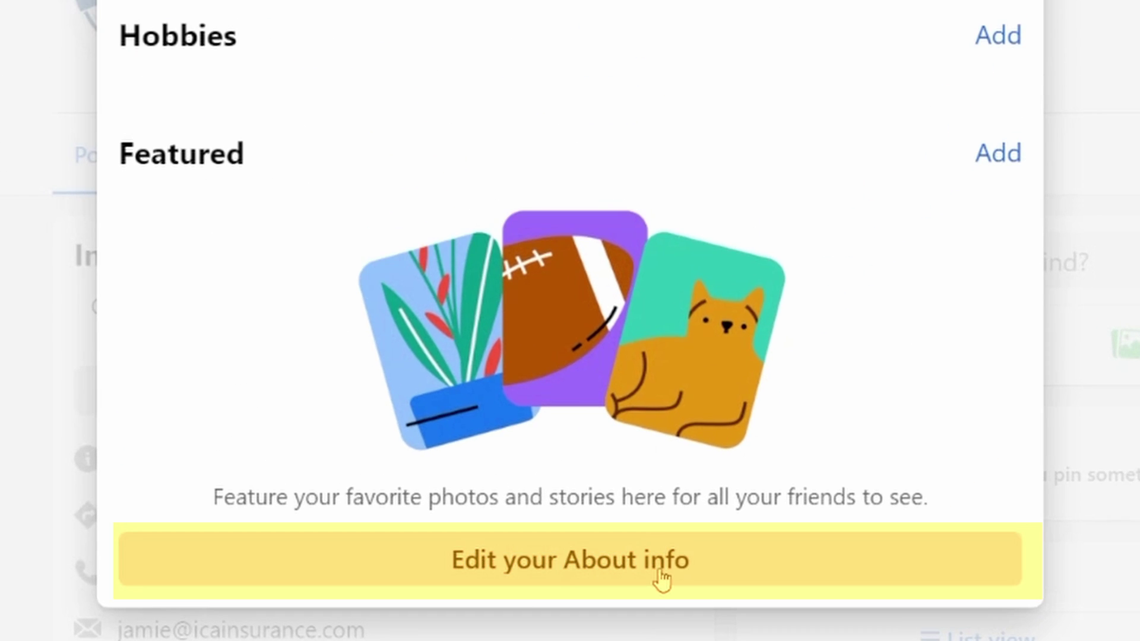
left_click(660, 573)
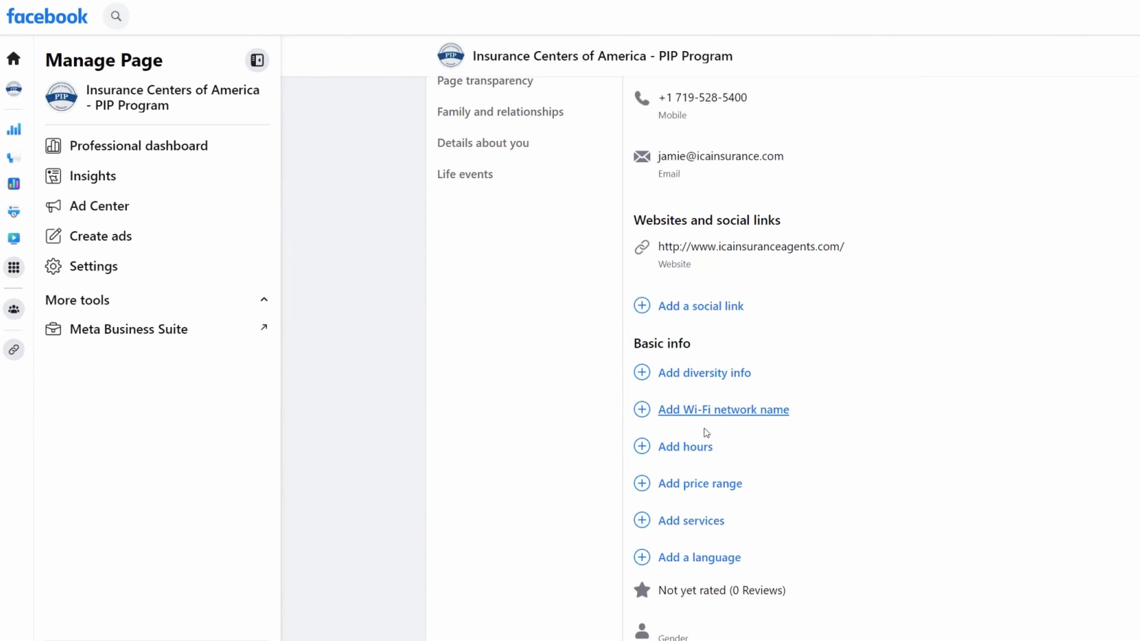
Add business hours as open on selected hours, Monday–Friday 8:00 AM to 5:00 PM
left_click(690, 449)
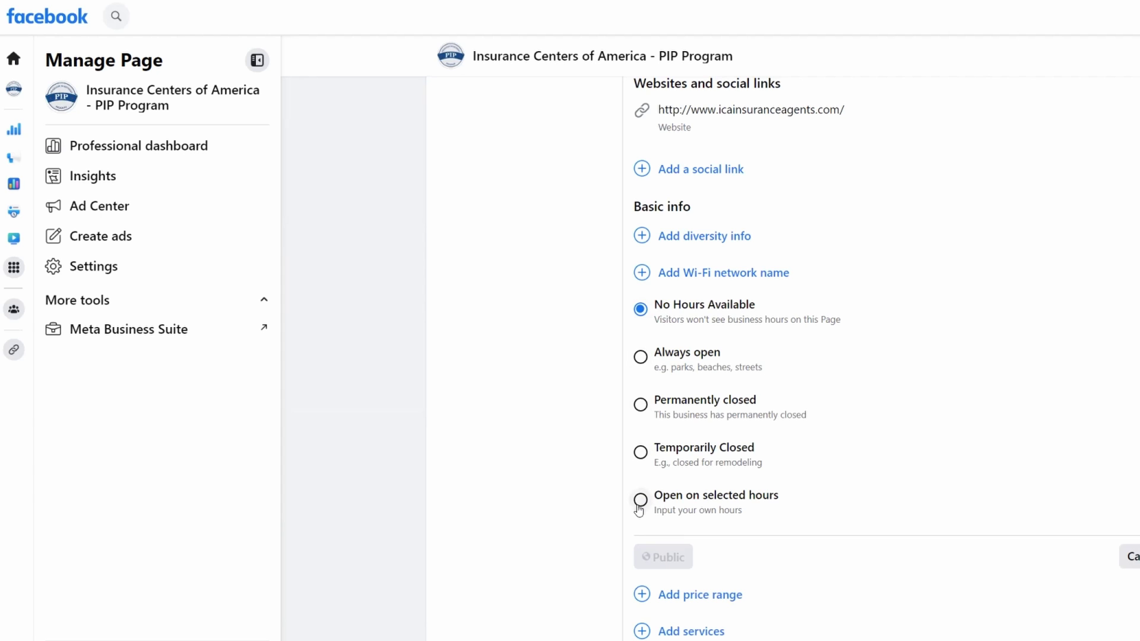
left_click(640, 500)
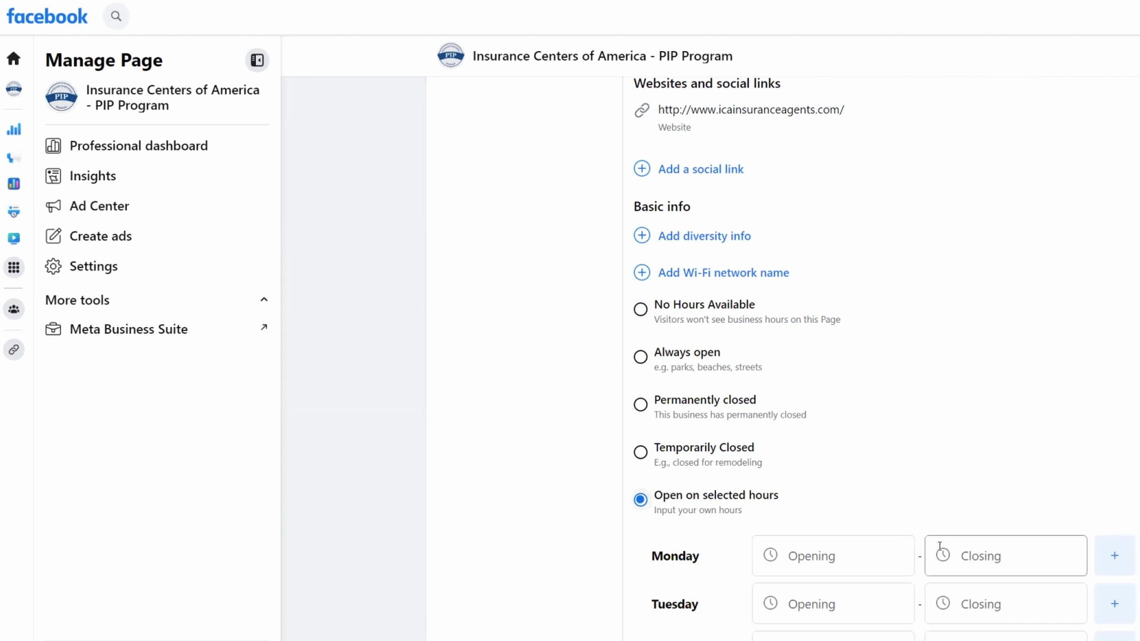
scroll(814, 443, "down", 3)
left_click(886, 355)
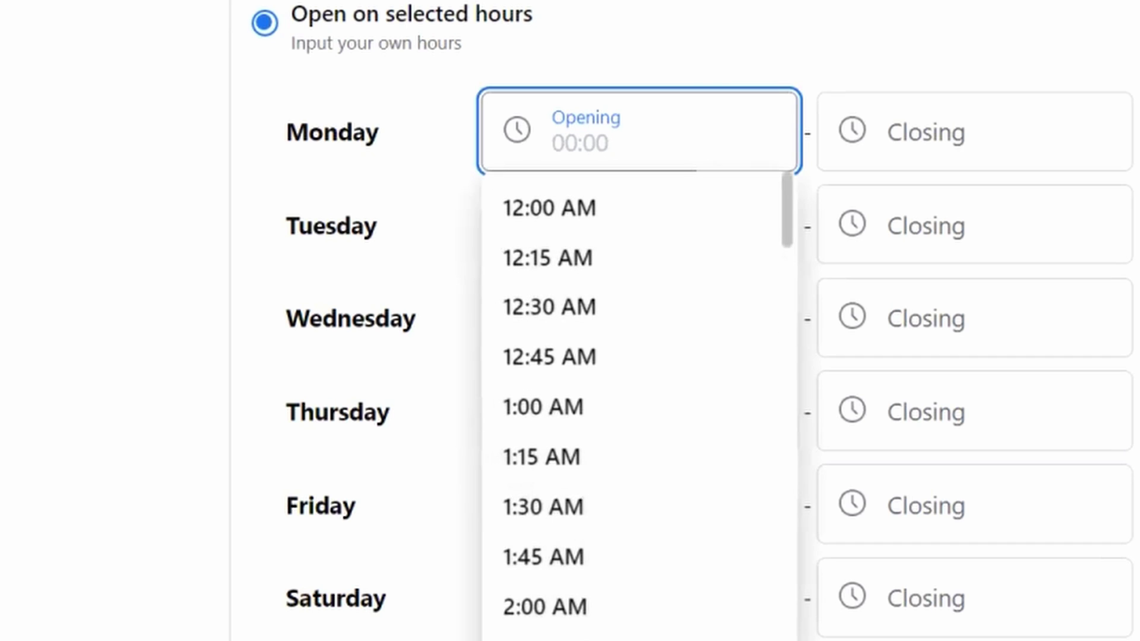
scroll(586, 598, "down", 12)
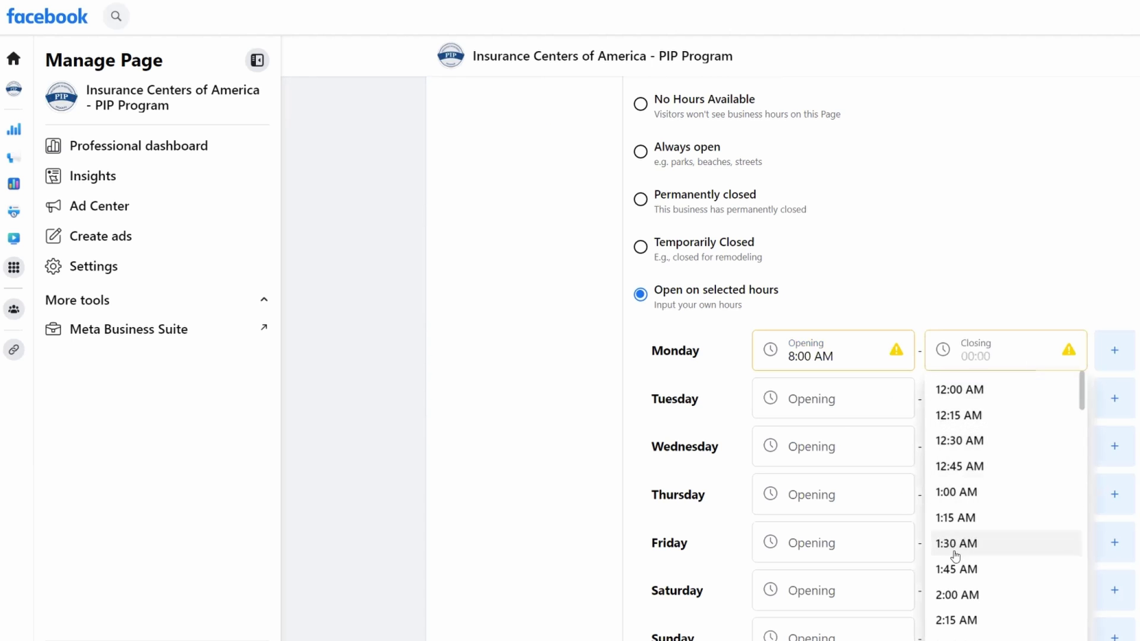
scroll(950, 588, "down", 12)
scroll(956, 606, "down", 15)
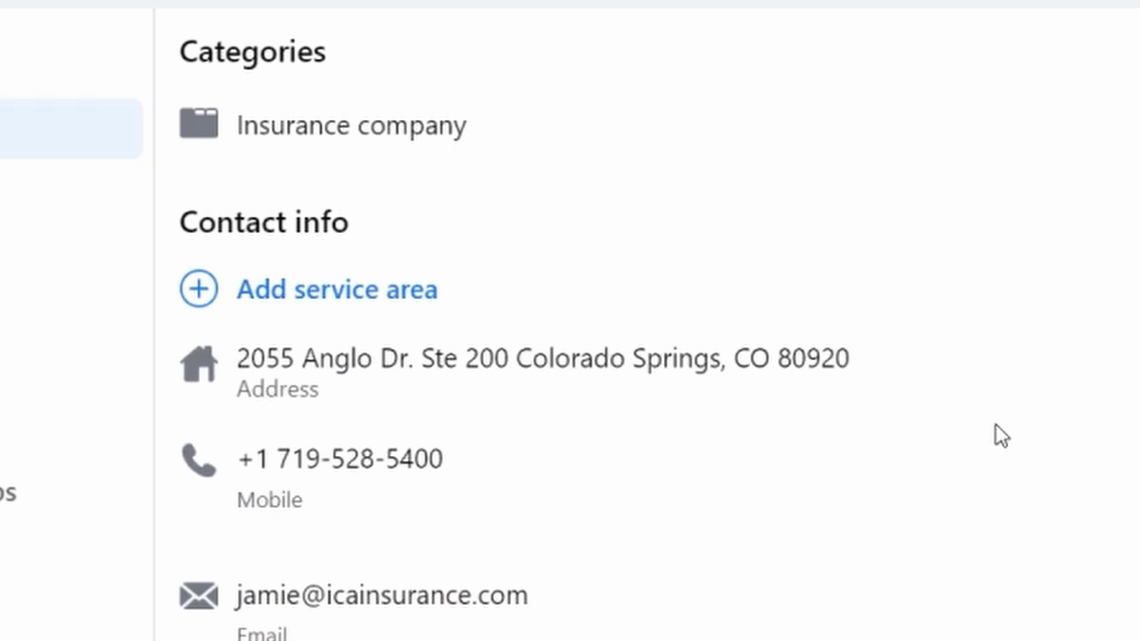
Add Colorado Springs, CO as the page's service area
left_click(324, 297)
type("Colora")
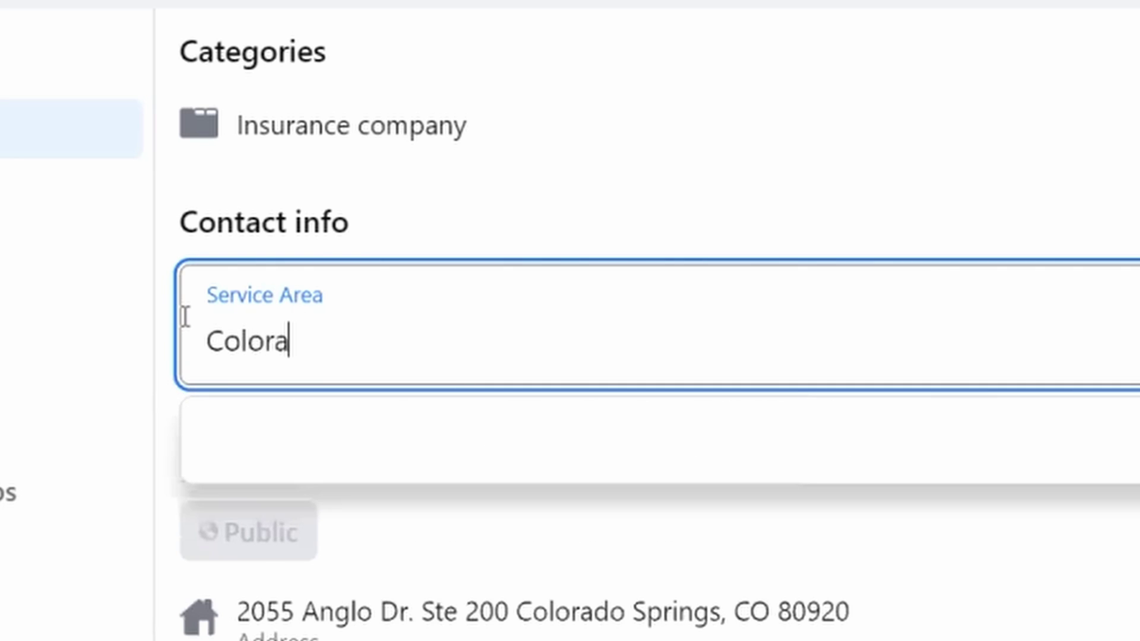
type("do")
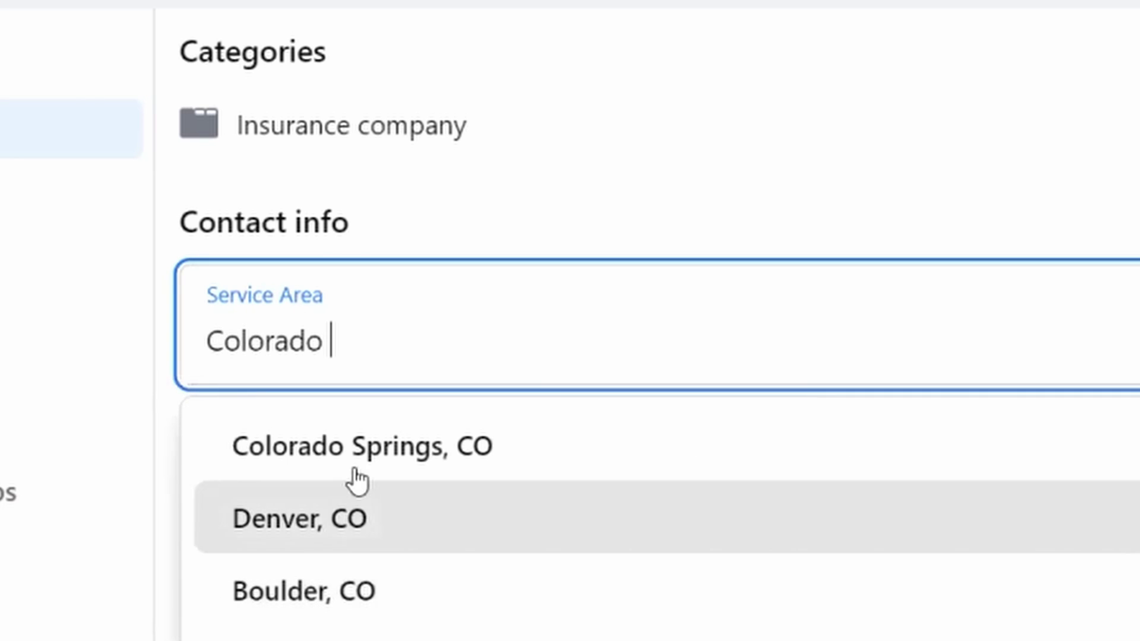
left_click(351, 468)
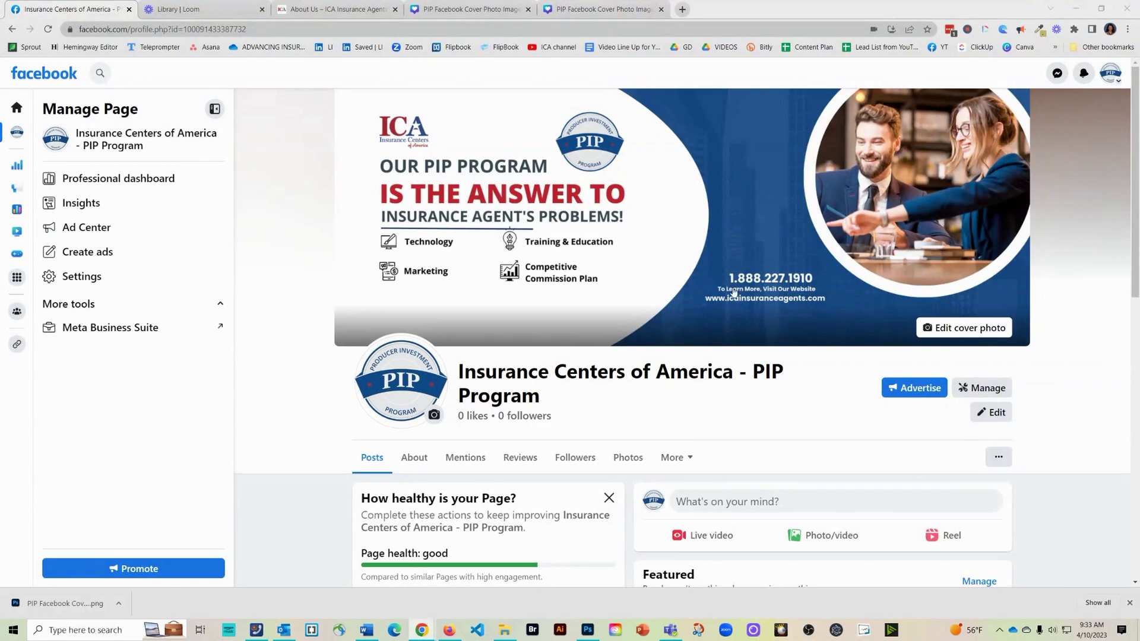
In Settings, change the page username to icainsuranceagents and save the change
scroll(81, 281, "down", 5)
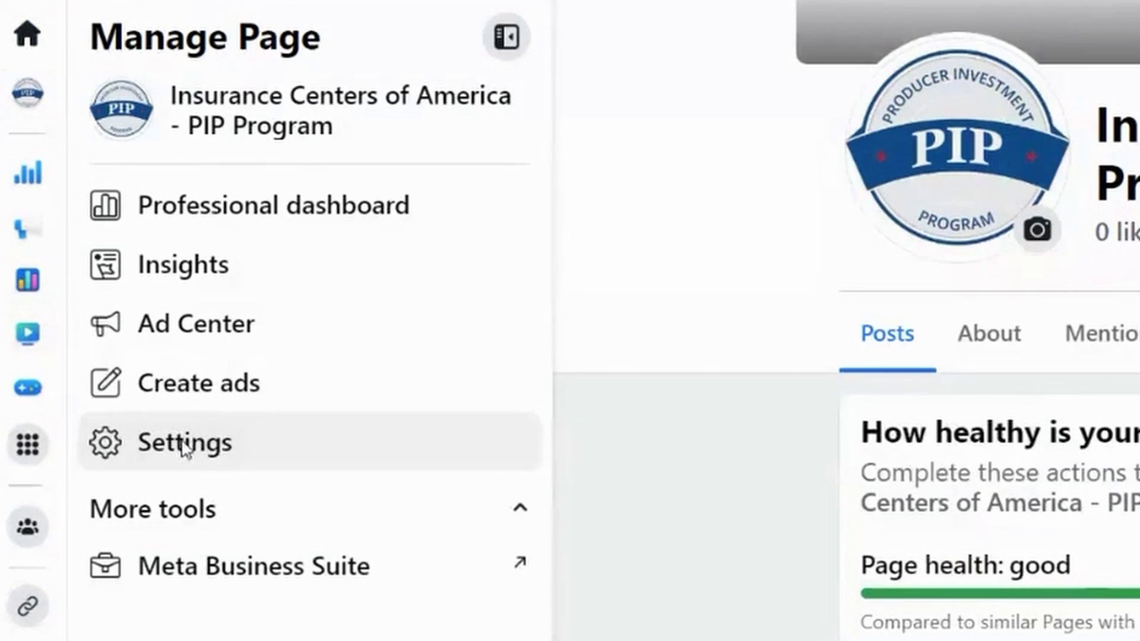
left_click(184, 447)
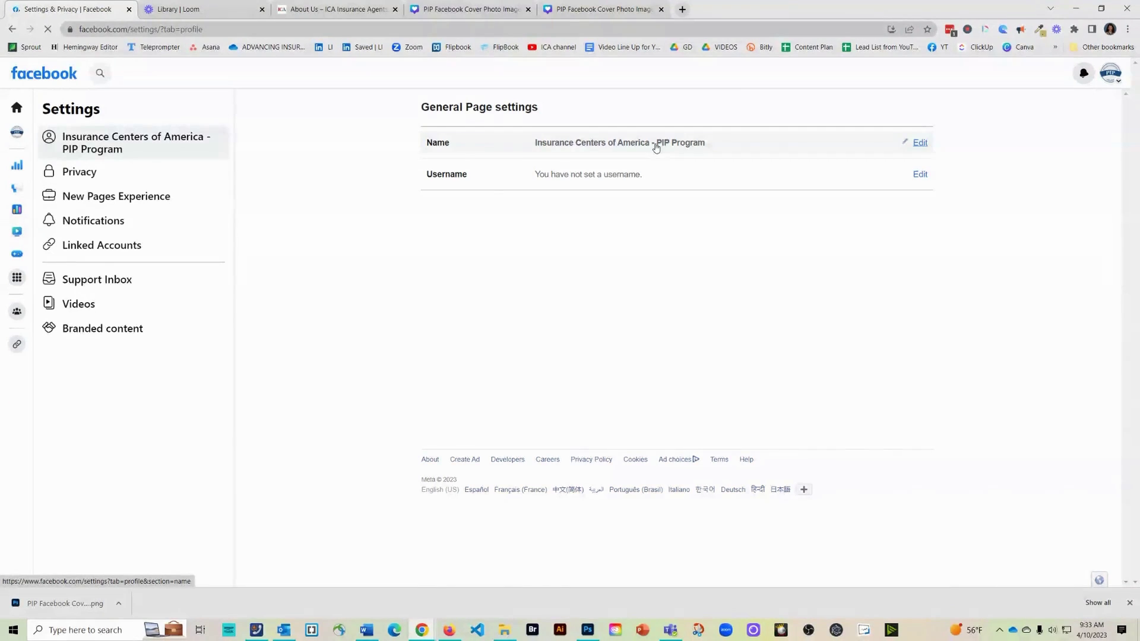
left_click(920, 175)
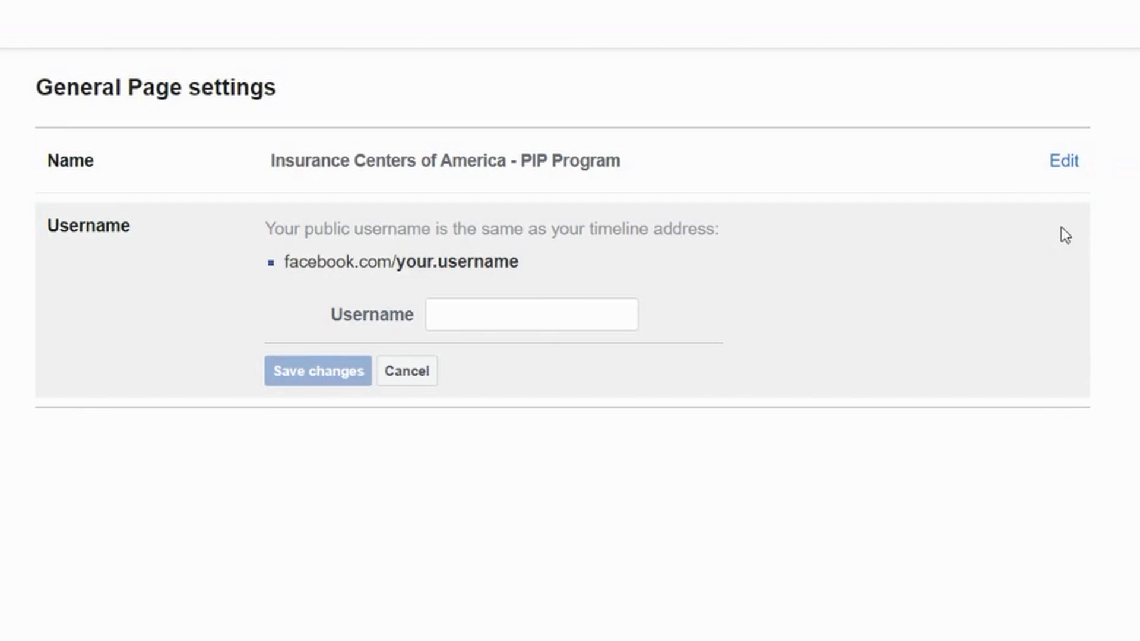
left_click(477, 325)
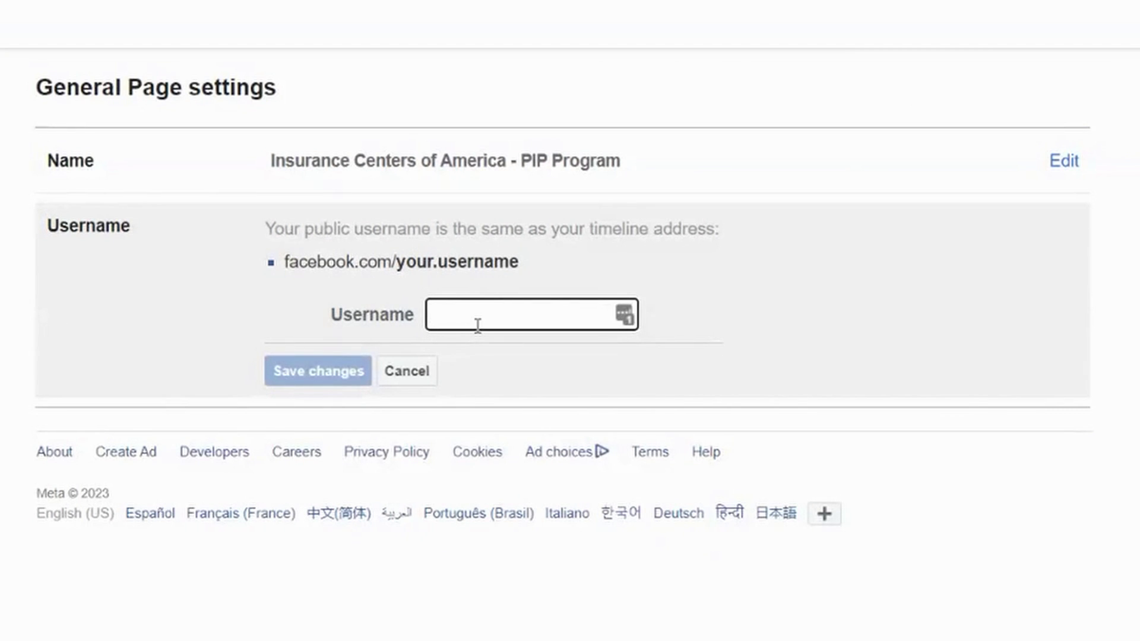
type("pip")
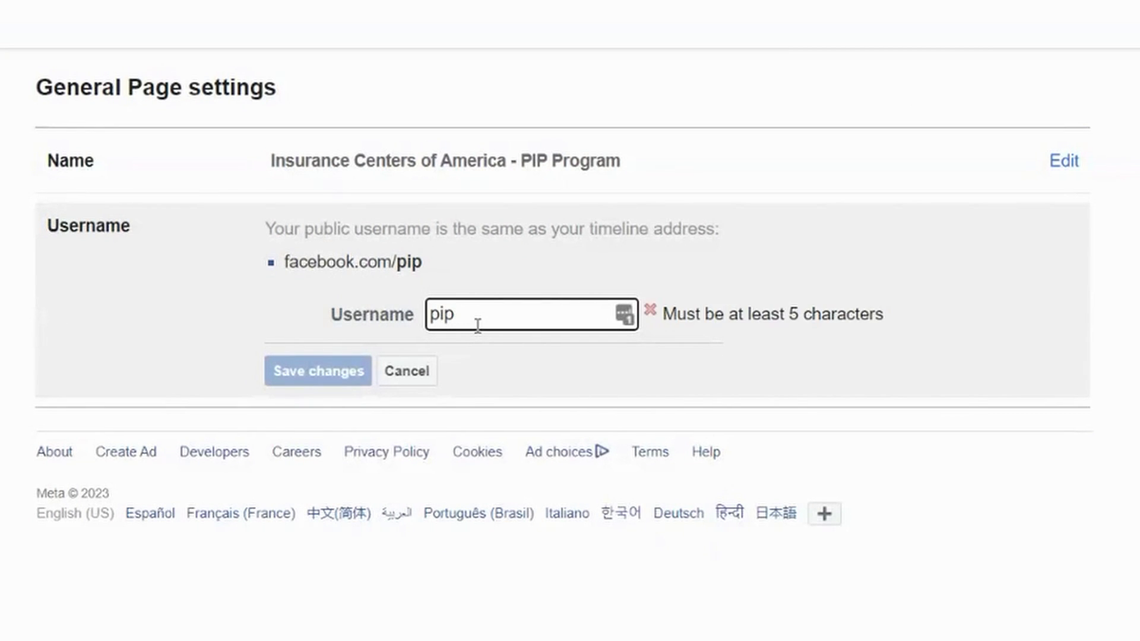
key("ctrl+a")
type("icainsuranceagents")
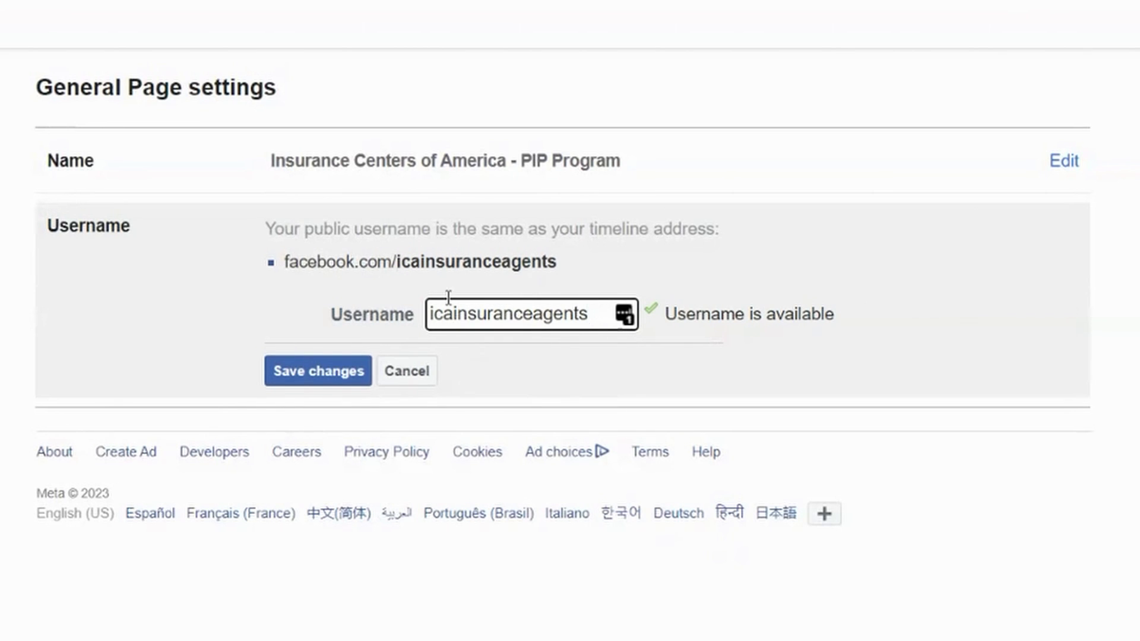
left_click(456, 314)
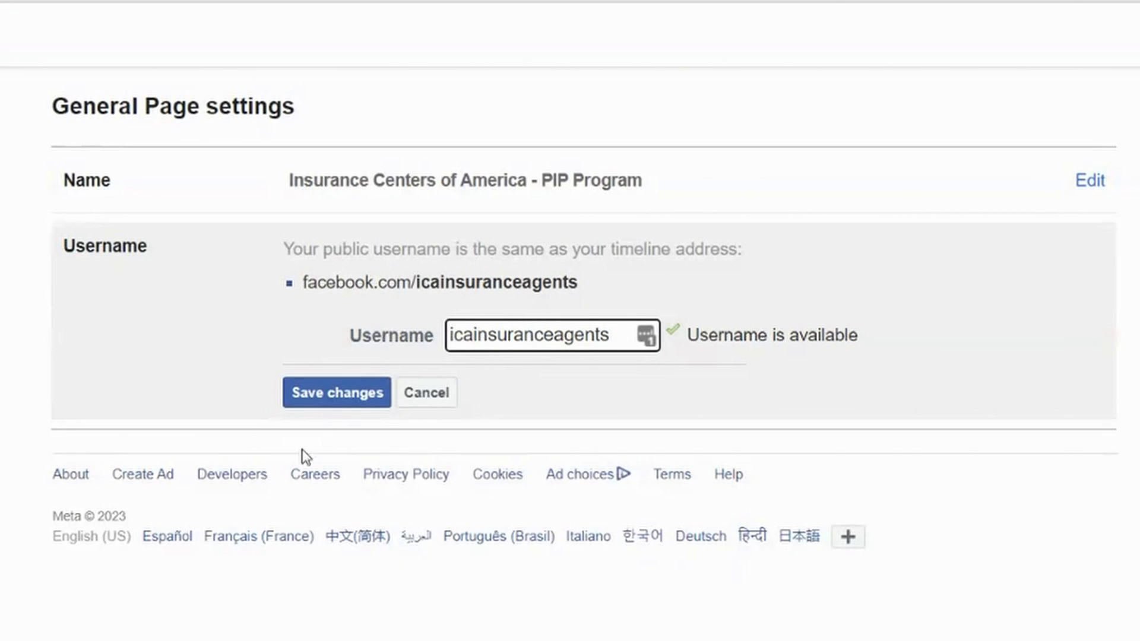
left_click(334, 395)
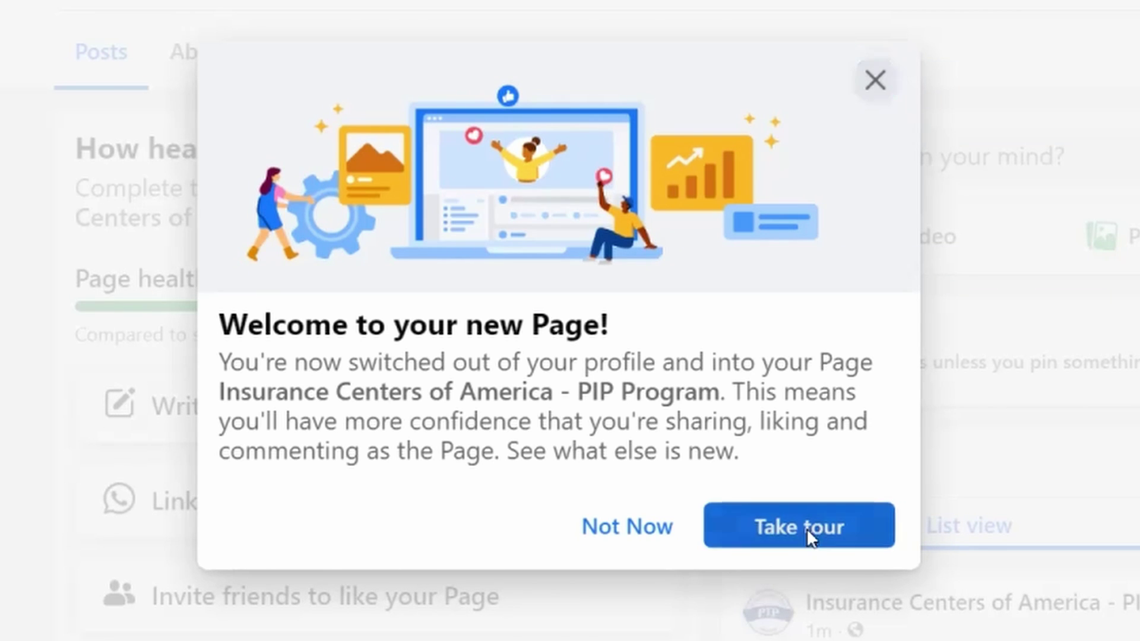
Step through the new-Page tour from start to finish
left_click(809, 531)
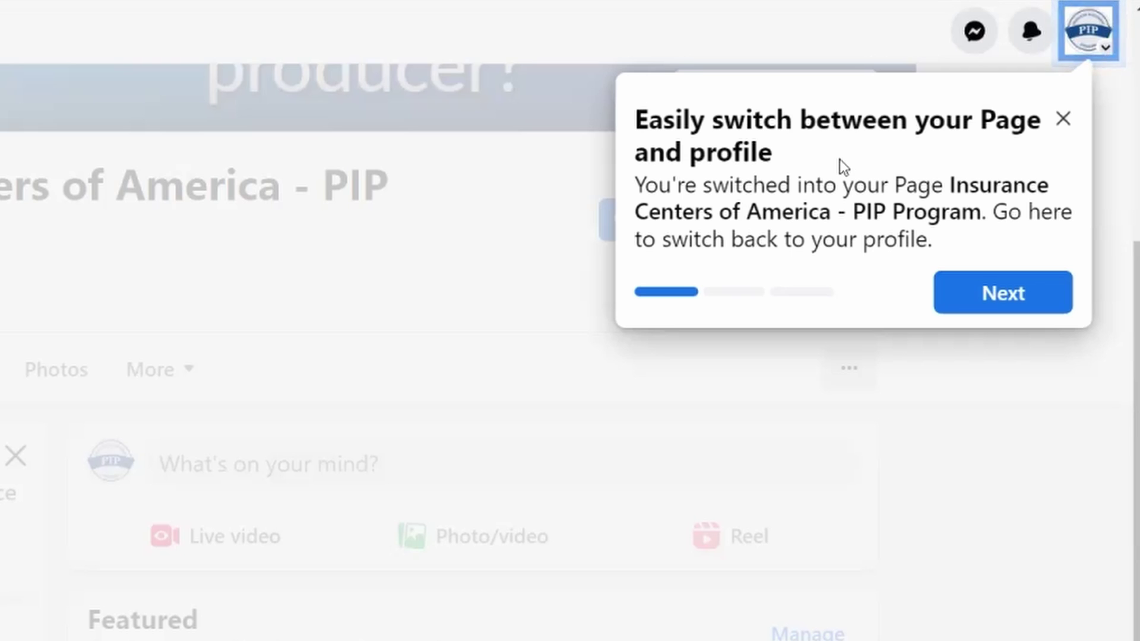
left_click(1004, 304)
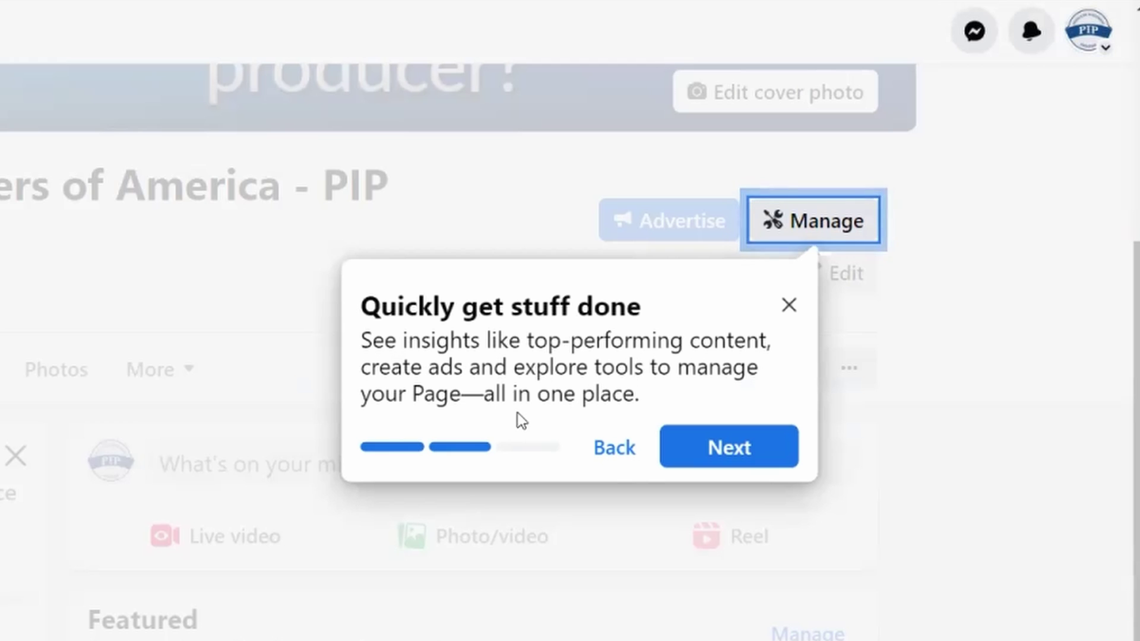
left_click(730, 460)
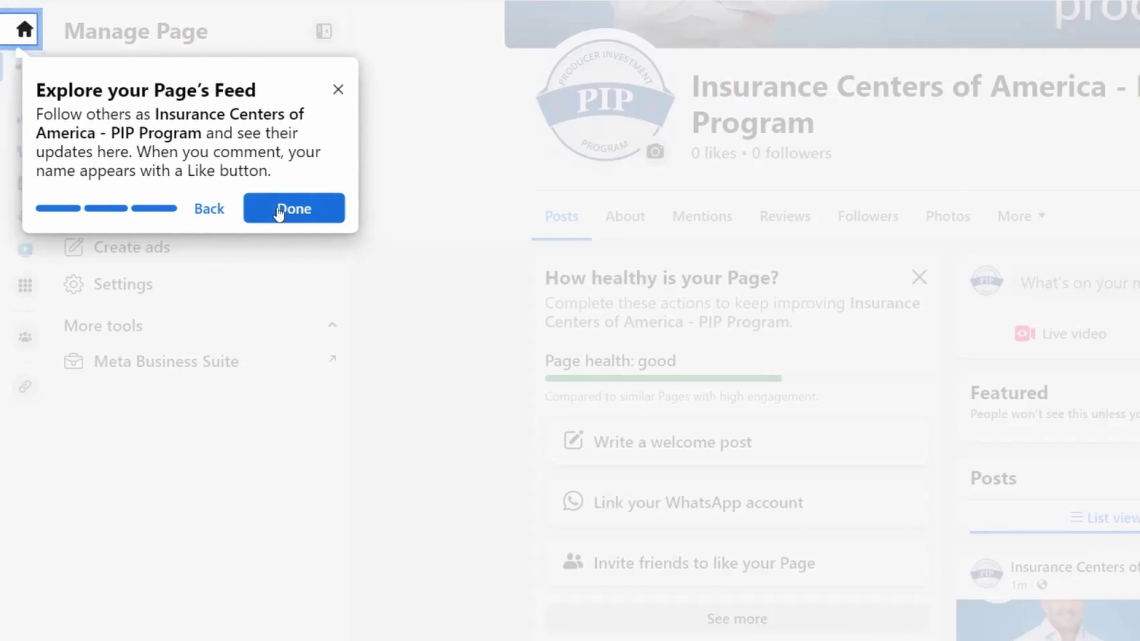
left_click(279, 211)
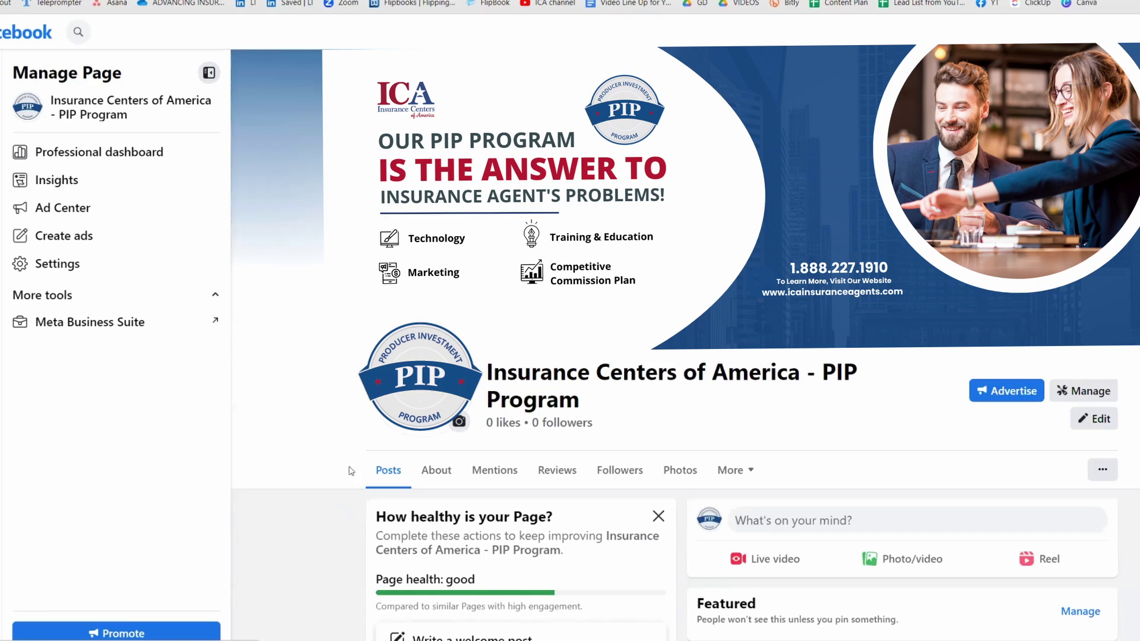